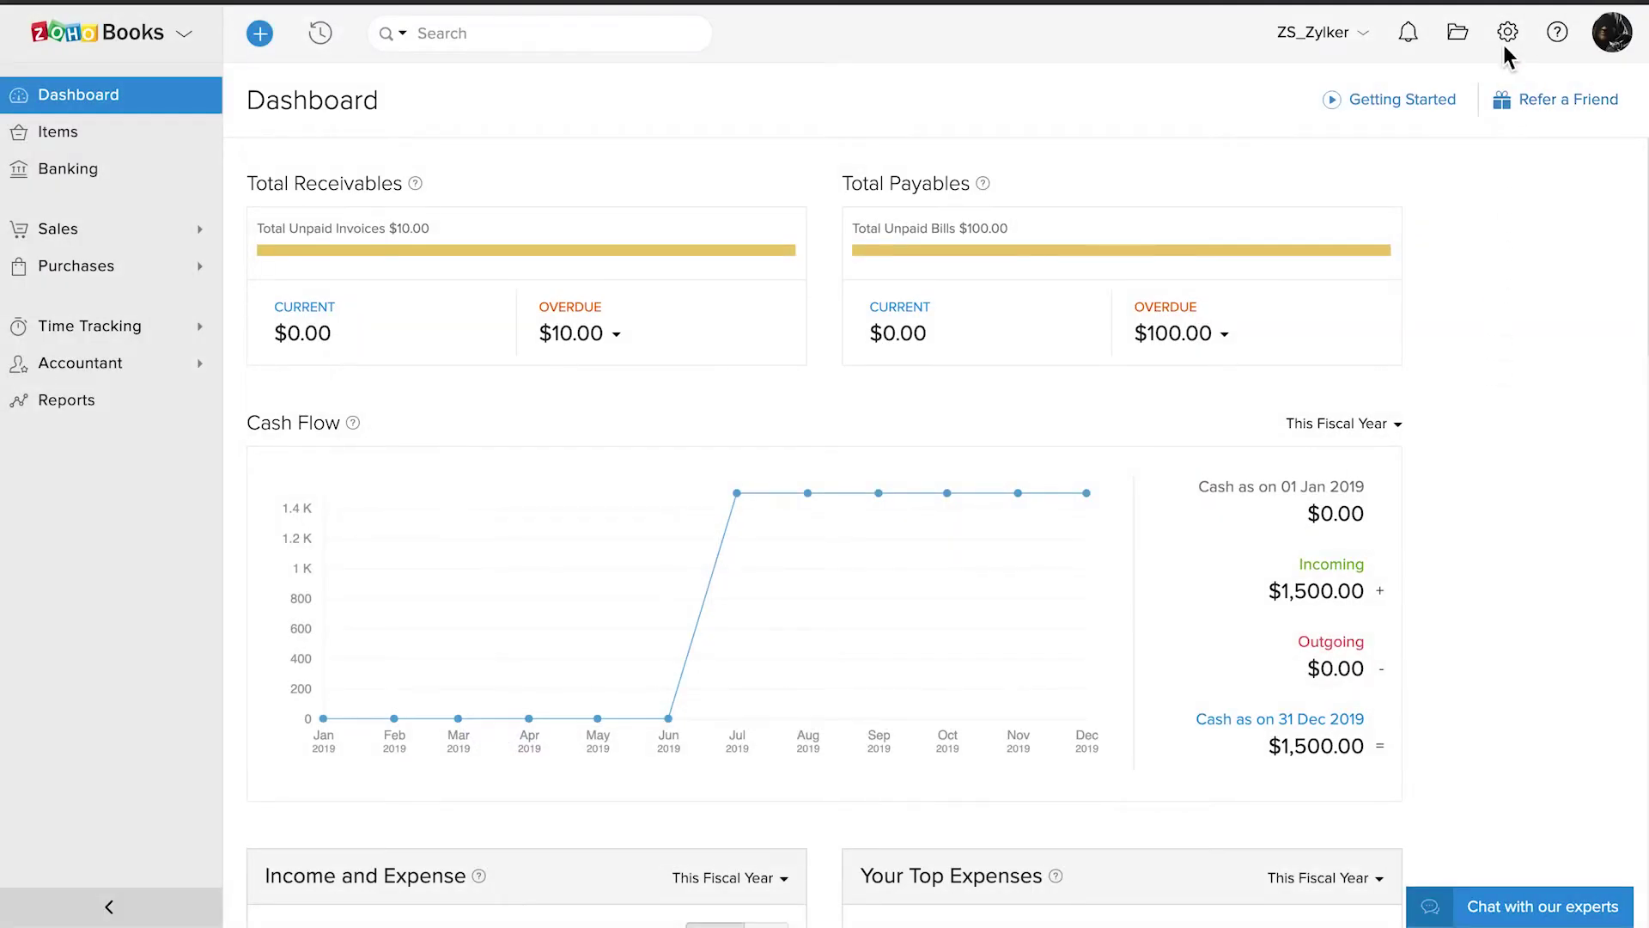
# - Connect Zoho Sign from Settings > Integrations > Zoho Apps and begin creating its organization
pyautogui.click(1508, 34)
pyautogui.scroll(-2, 1447, 645)
pyautogui.scroll(-2, 1385, 726)
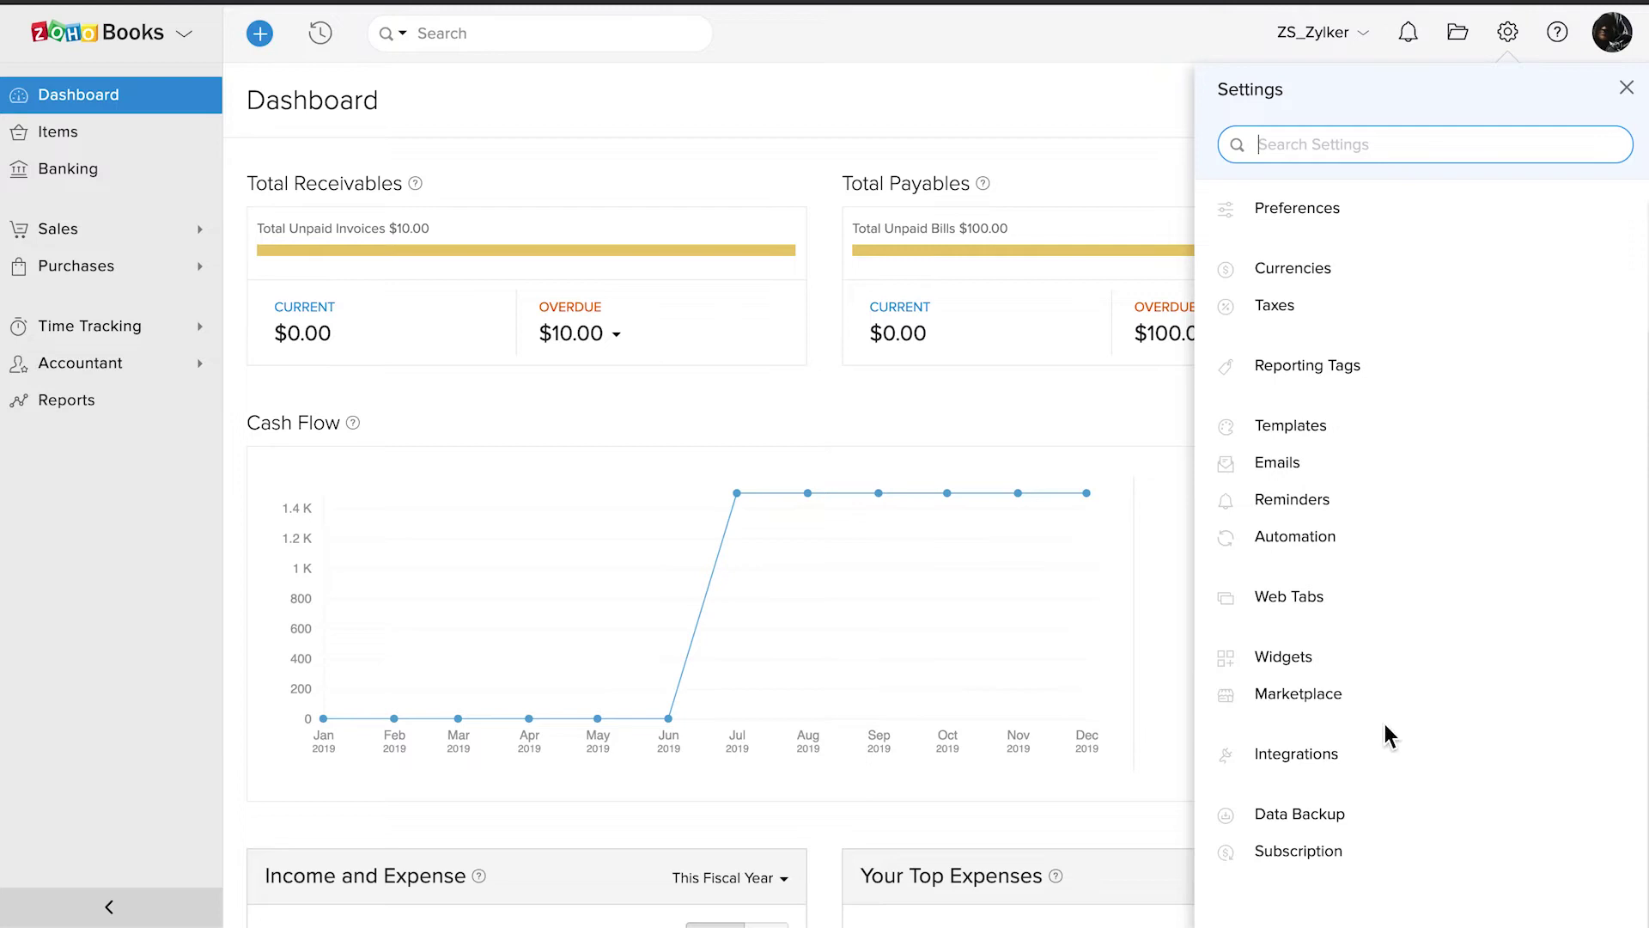
pyautogui.click(1403, 770)
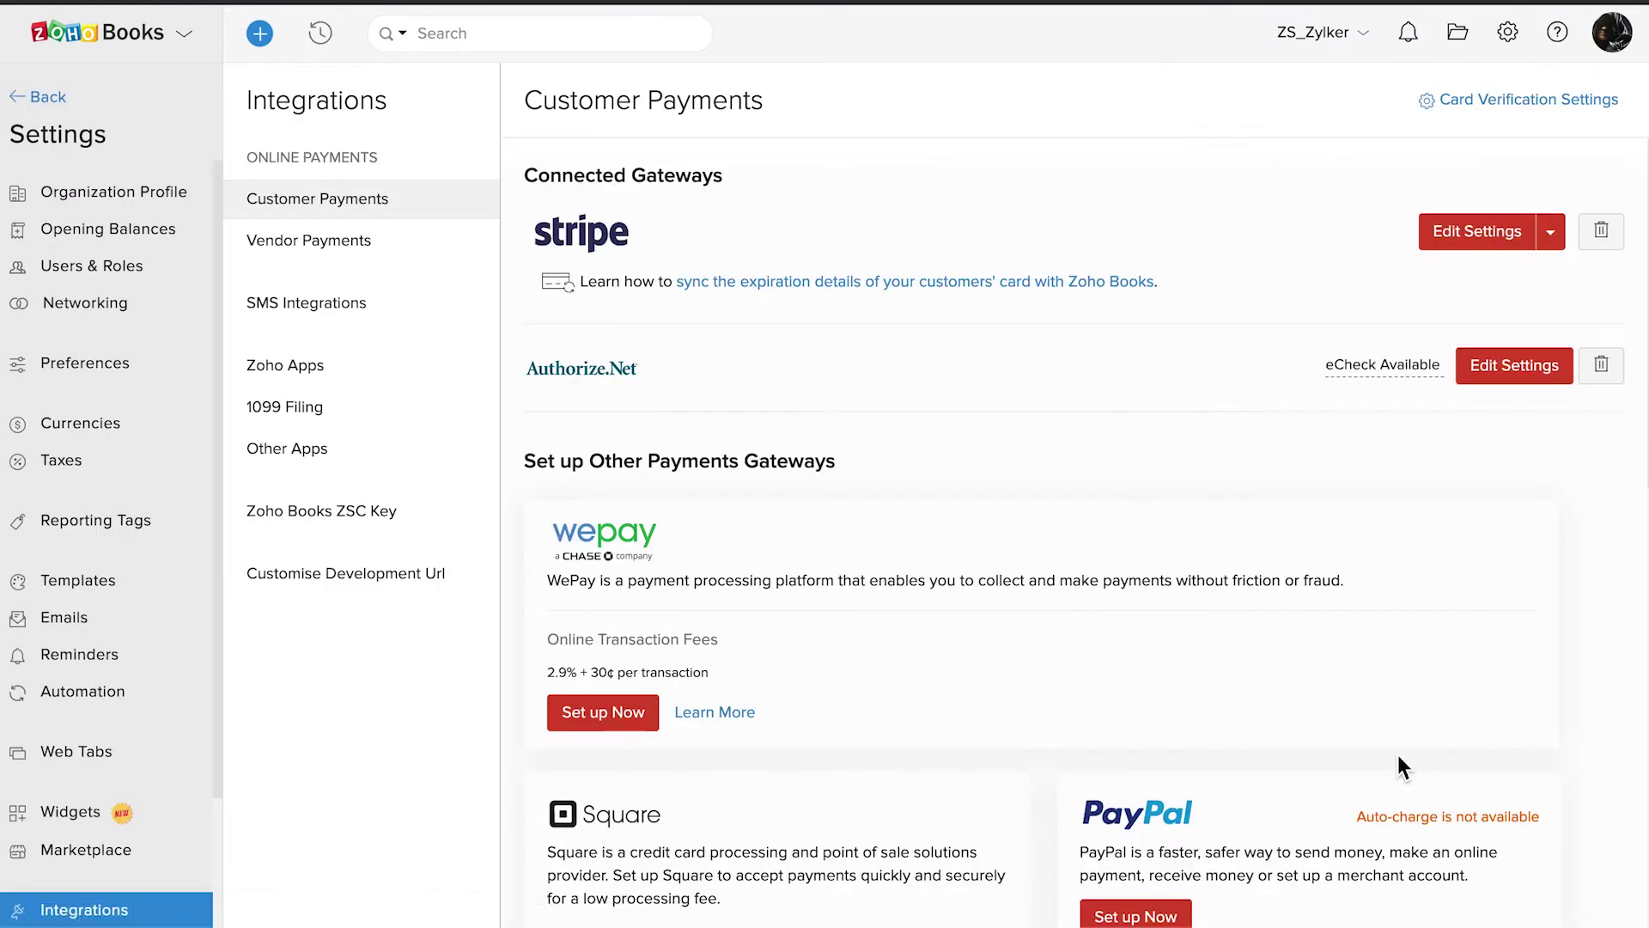
pyautogui.click(335, 378)
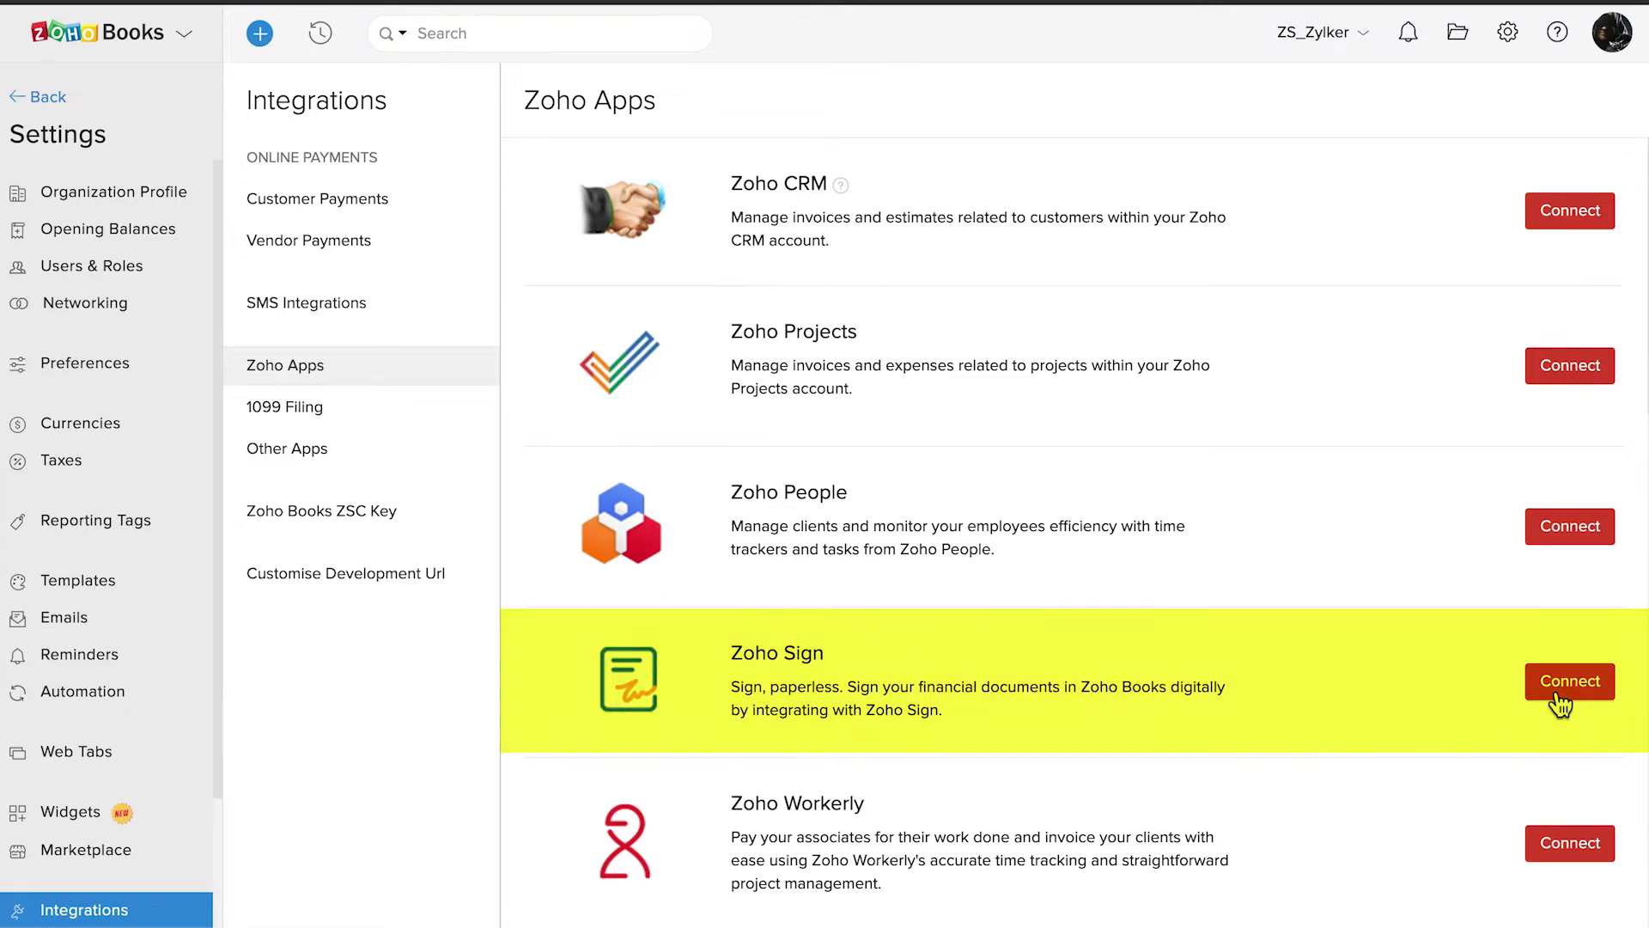
pyautogui.click(1553, 692)
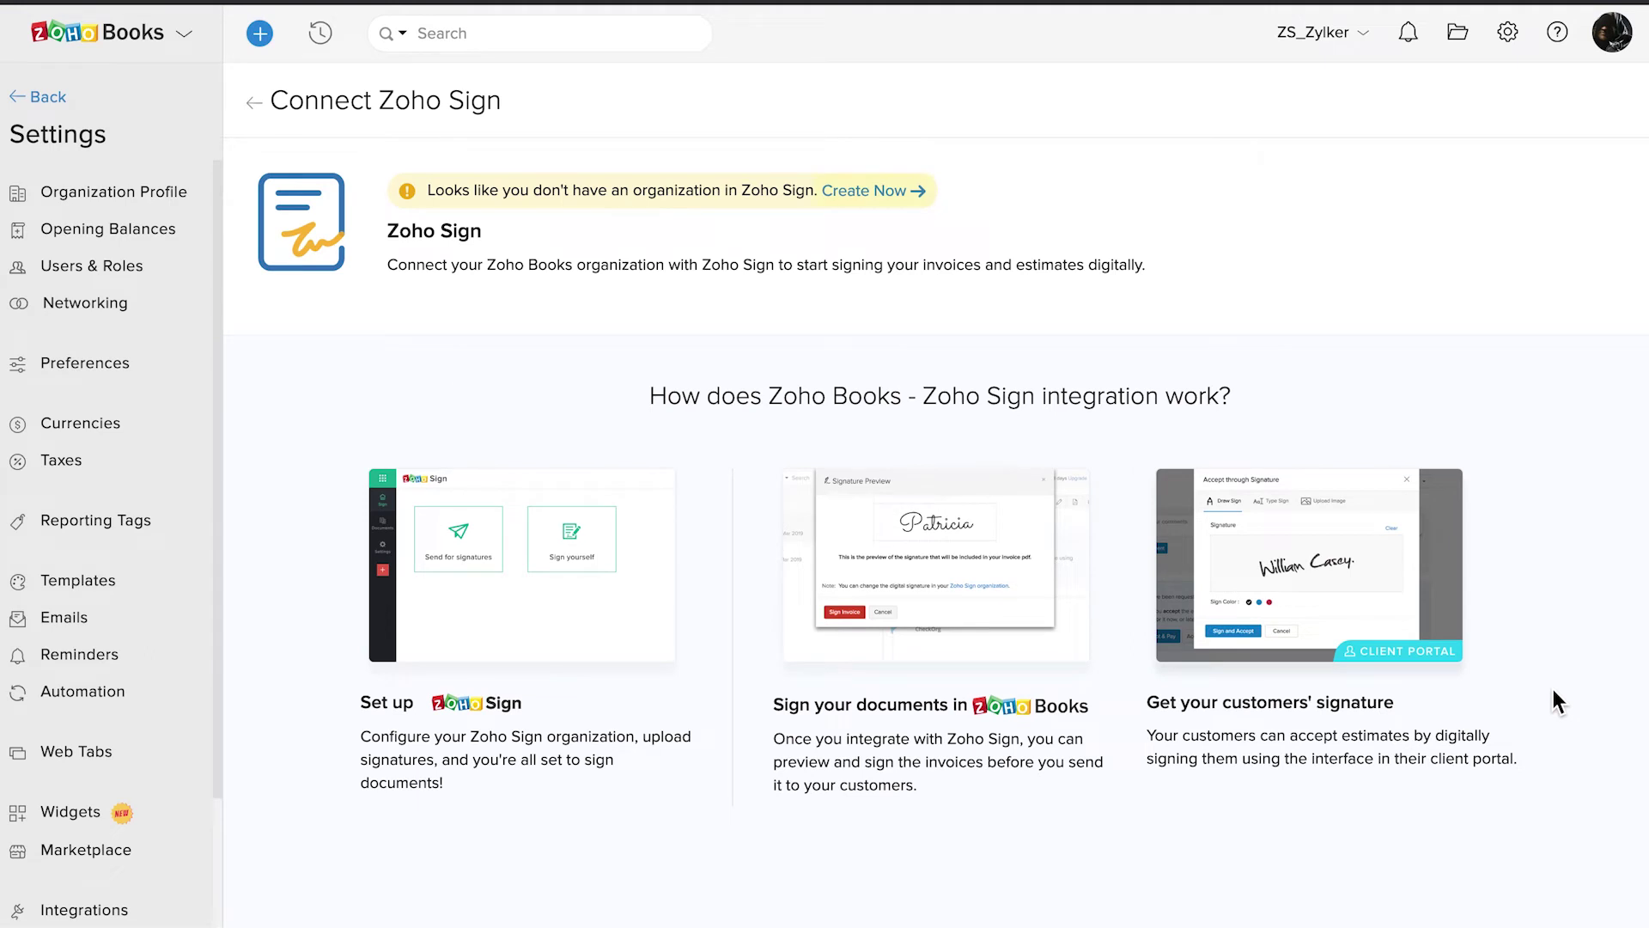
pyautogui.click(892, 196)
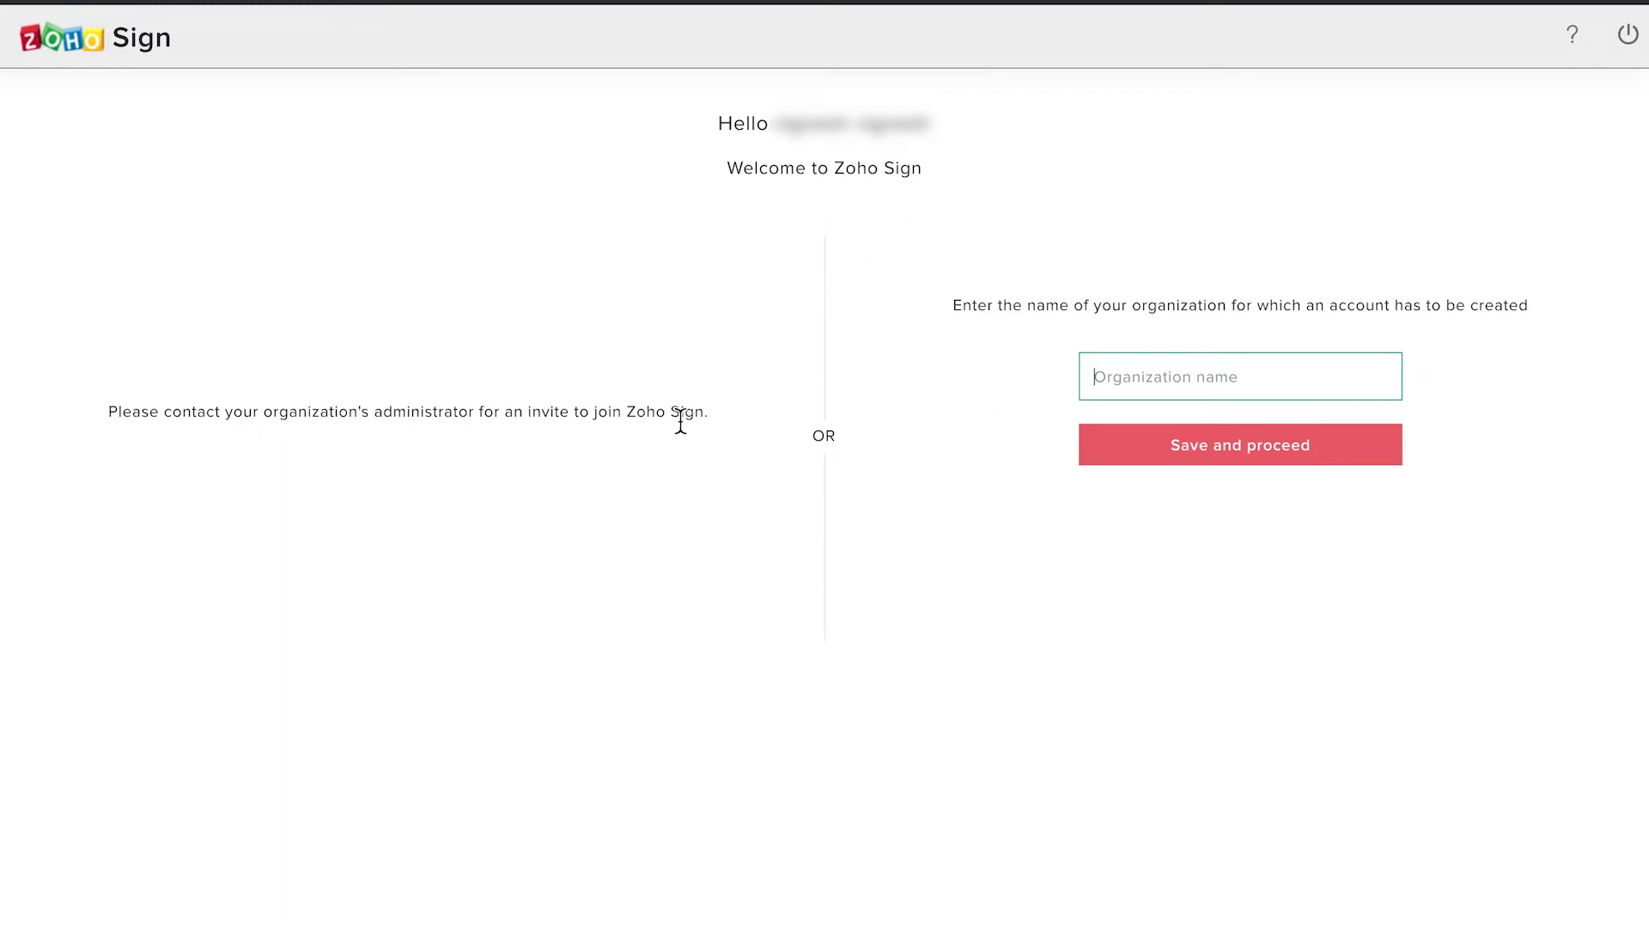
# - Name the new Zoho Sign organization 'ZS_Zylker' and save it
pyautogui.tripleClick(627, 410)
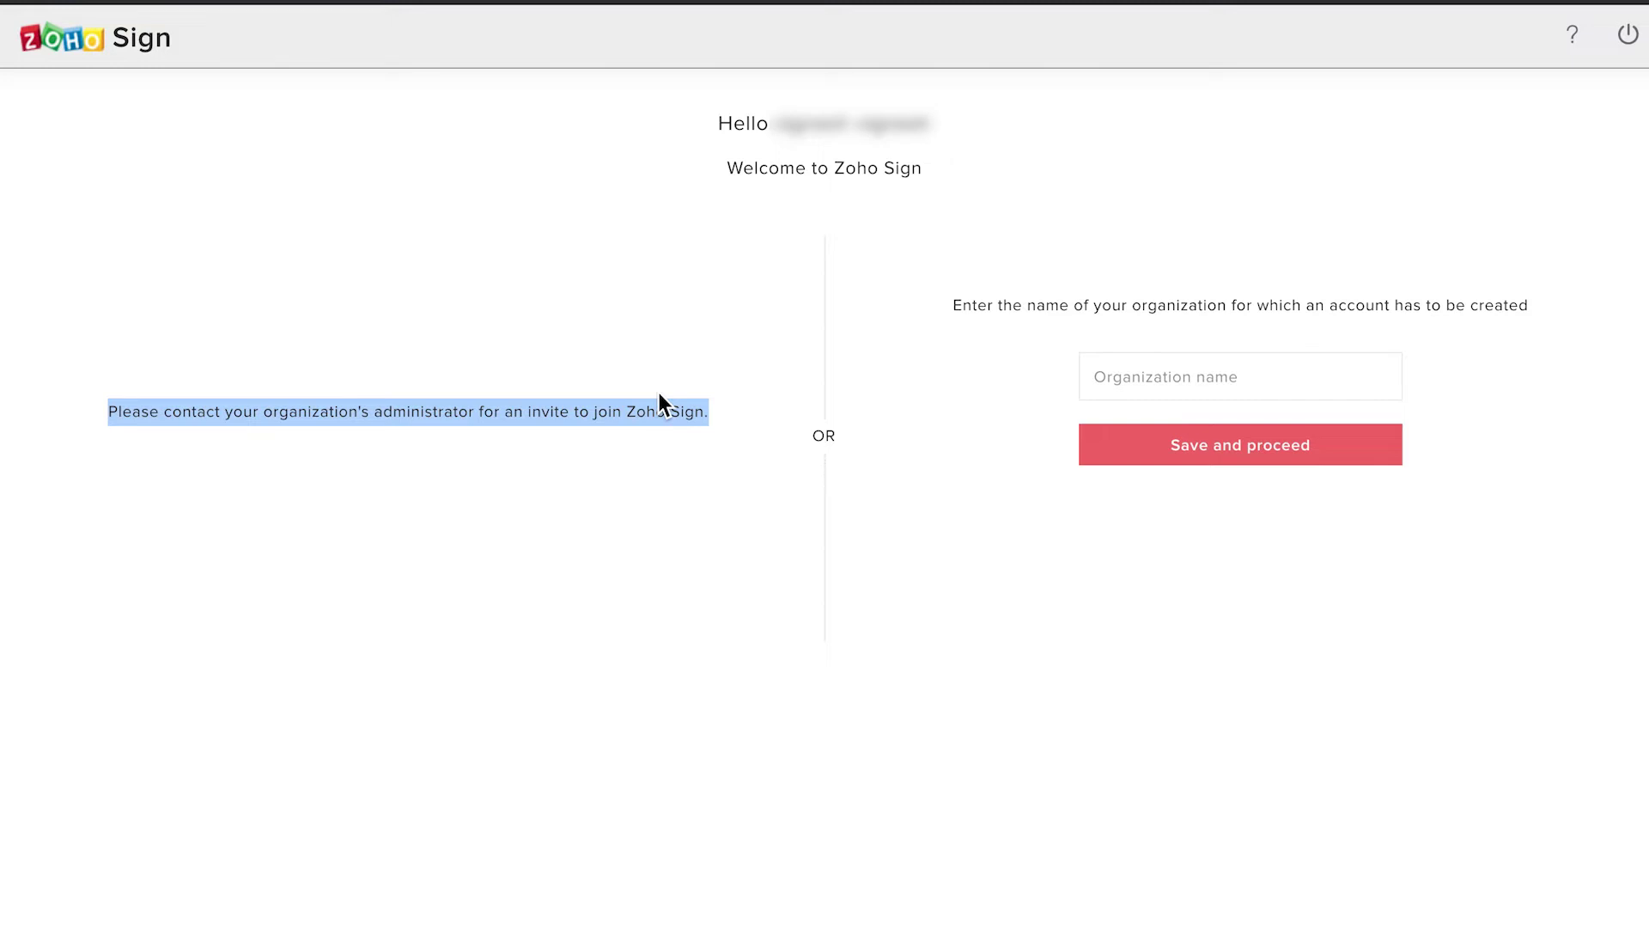
pyautogui.click(676, 371)
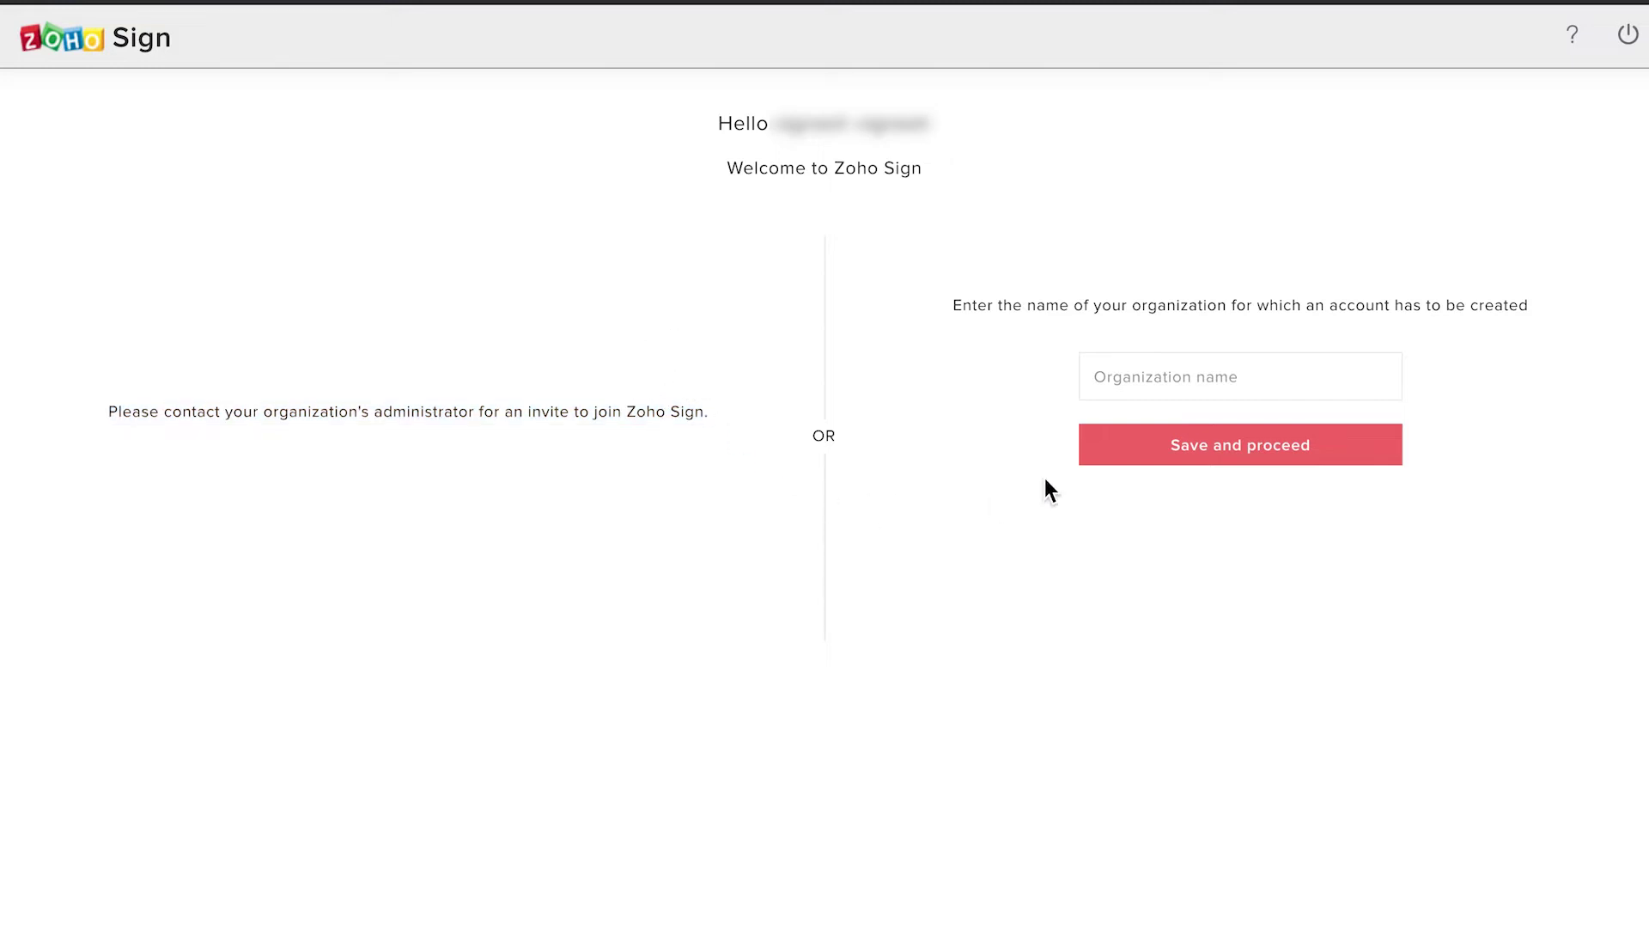
pyautogui.click(1231, 376)
pyautogui.write('ZS')
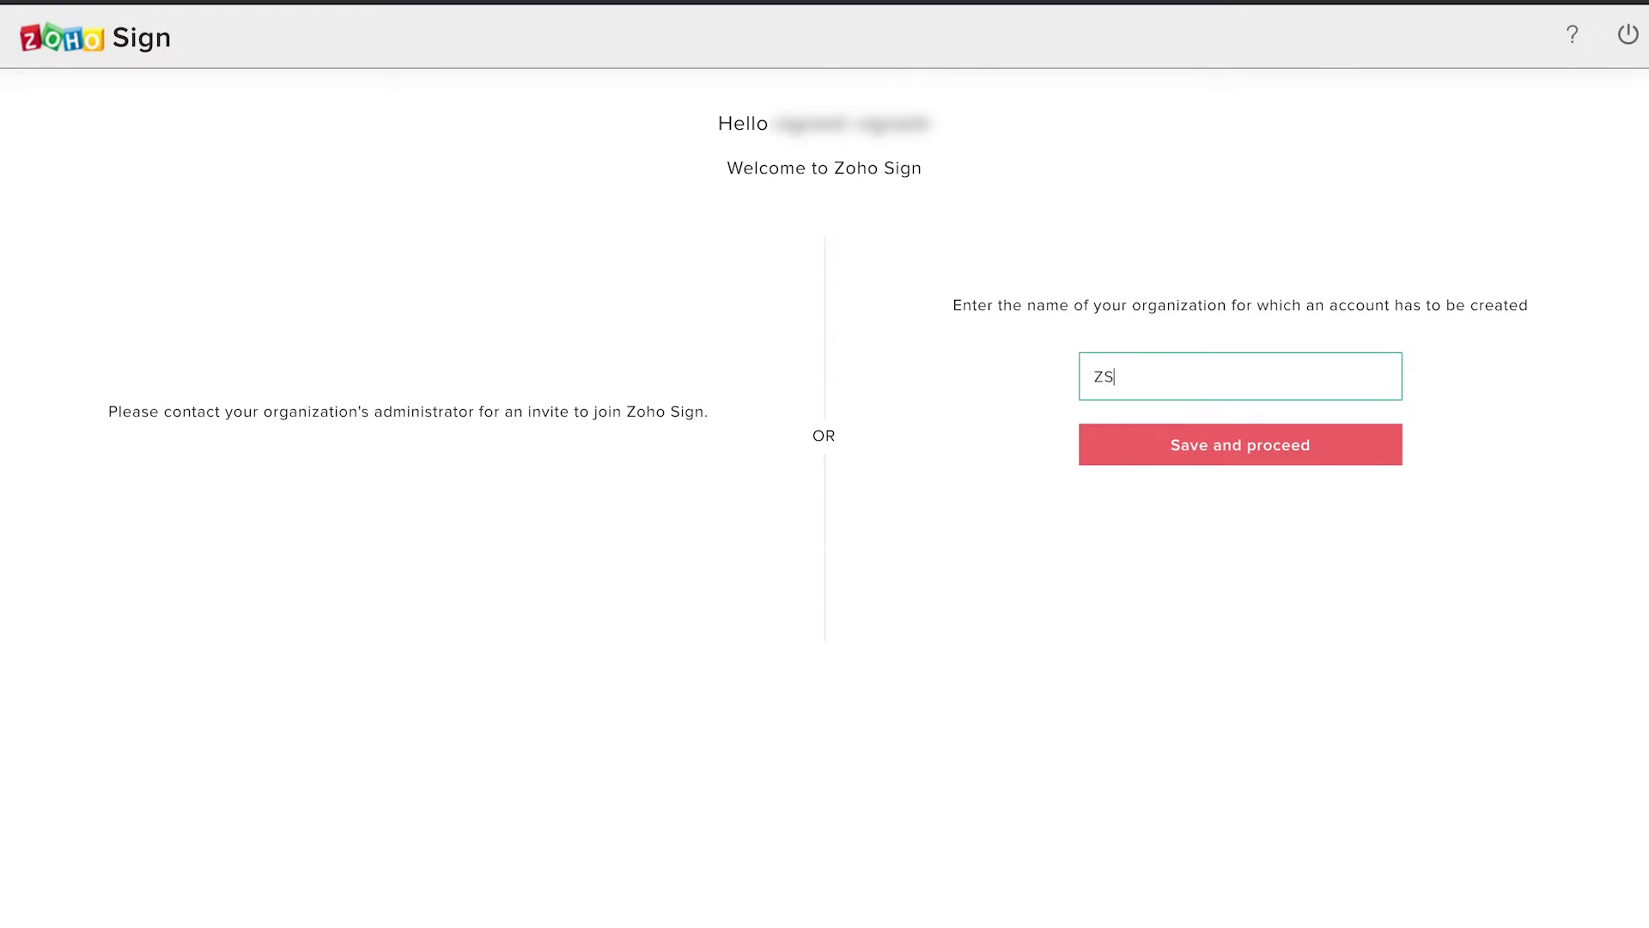
pyautogui.write('_Zyl')
pyautogui.write('ker')
pyautogui.click(1334, 447)
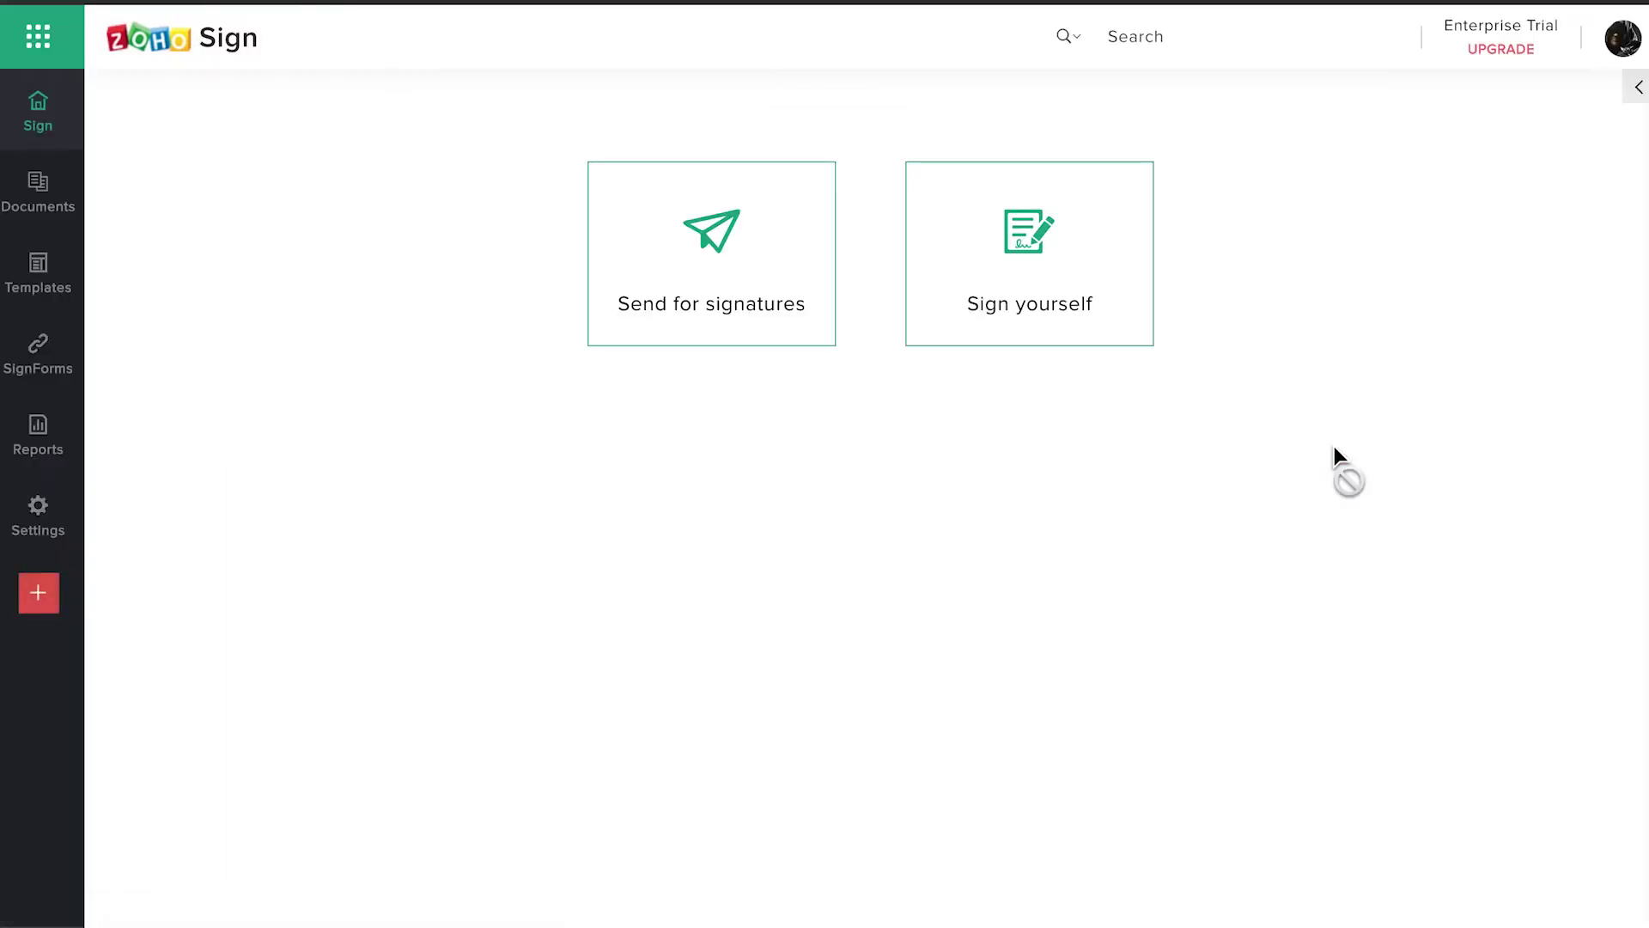
pyautogui.moveTo(38, 515)
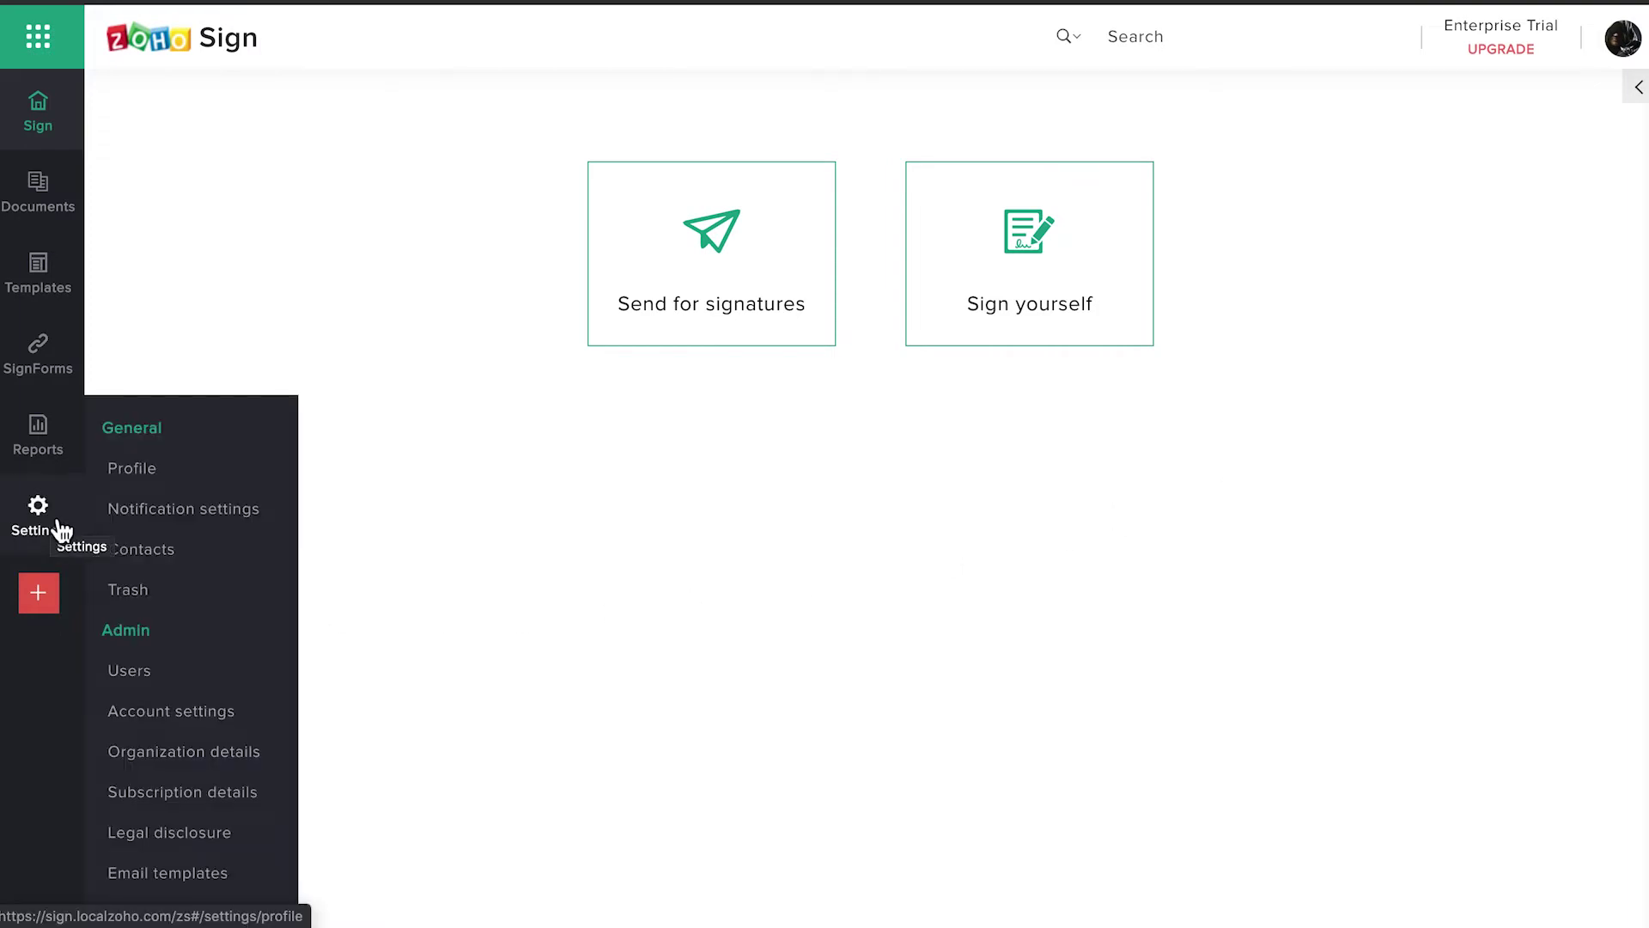
# - Set the profile signature to Brandon with initials Br in the second handwriting style
pyautogui.click(190, 479)
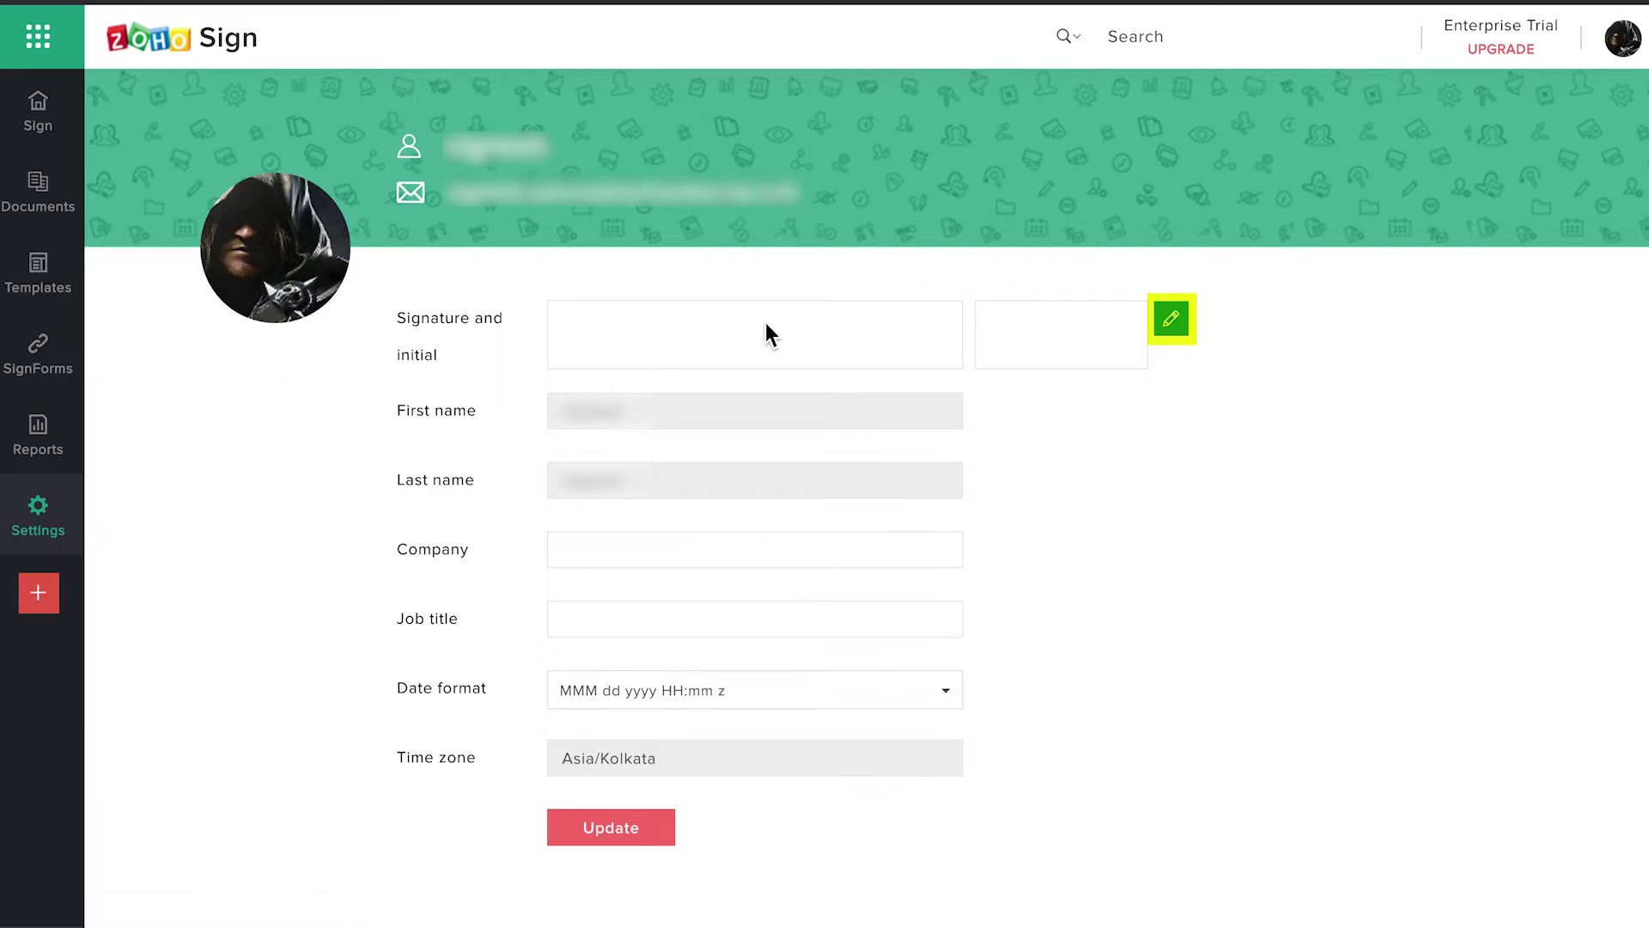
pyautogui.click(1180, 331)
pyautogui.write('Brandon')
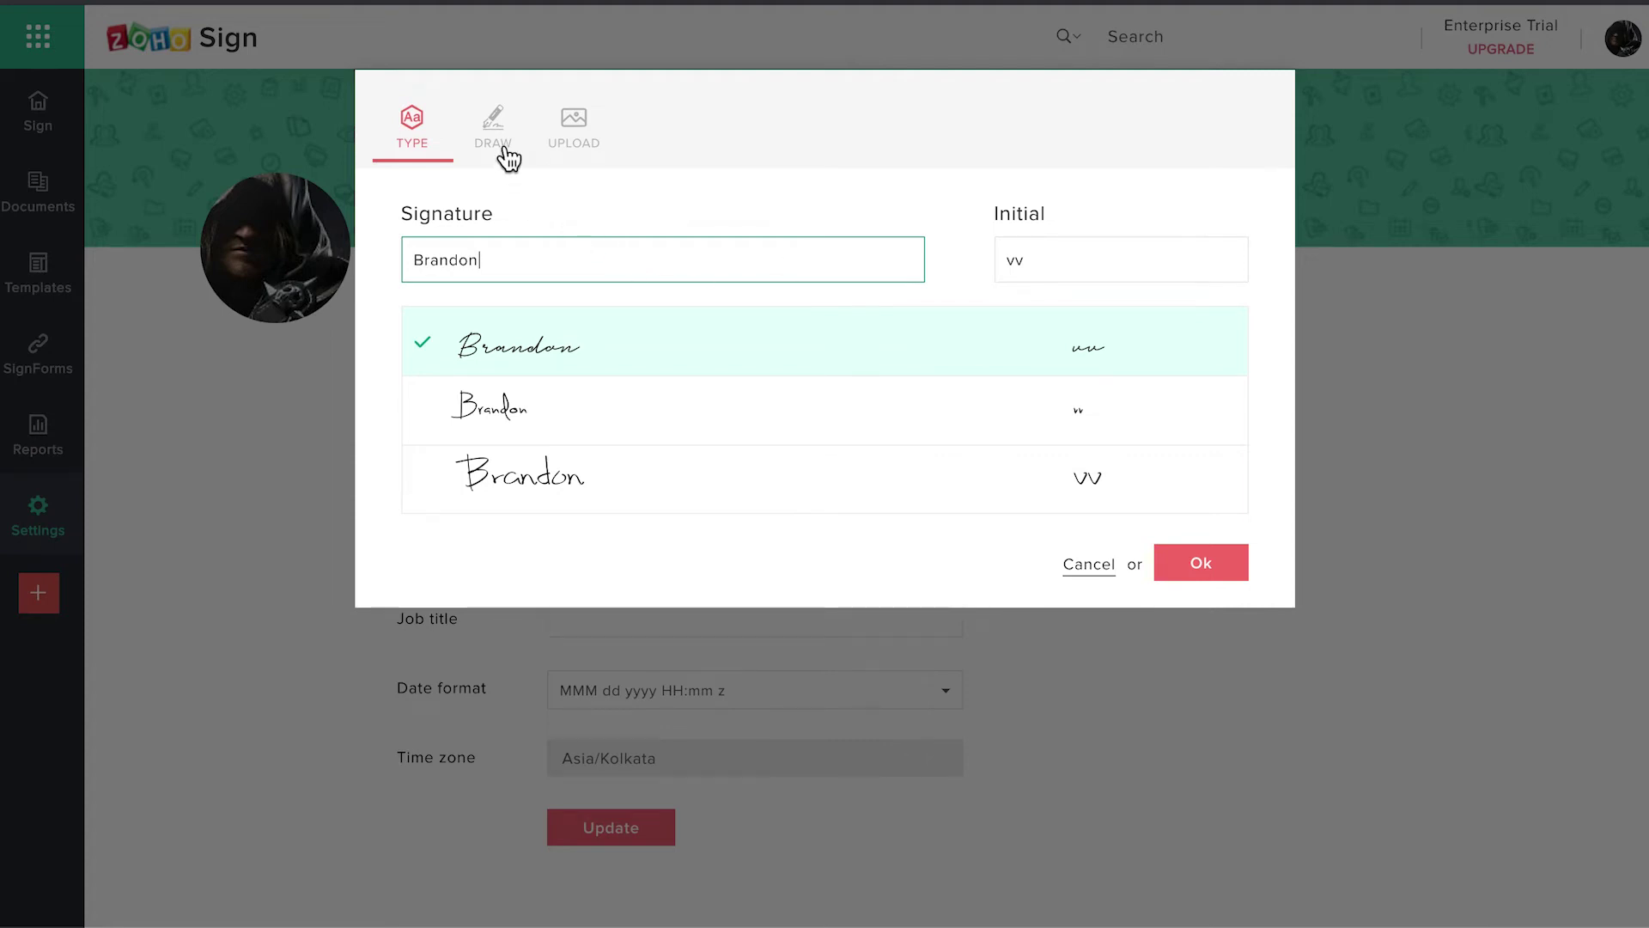
pyautogui.click(503, 151)
pyautogui.click(578, 141)
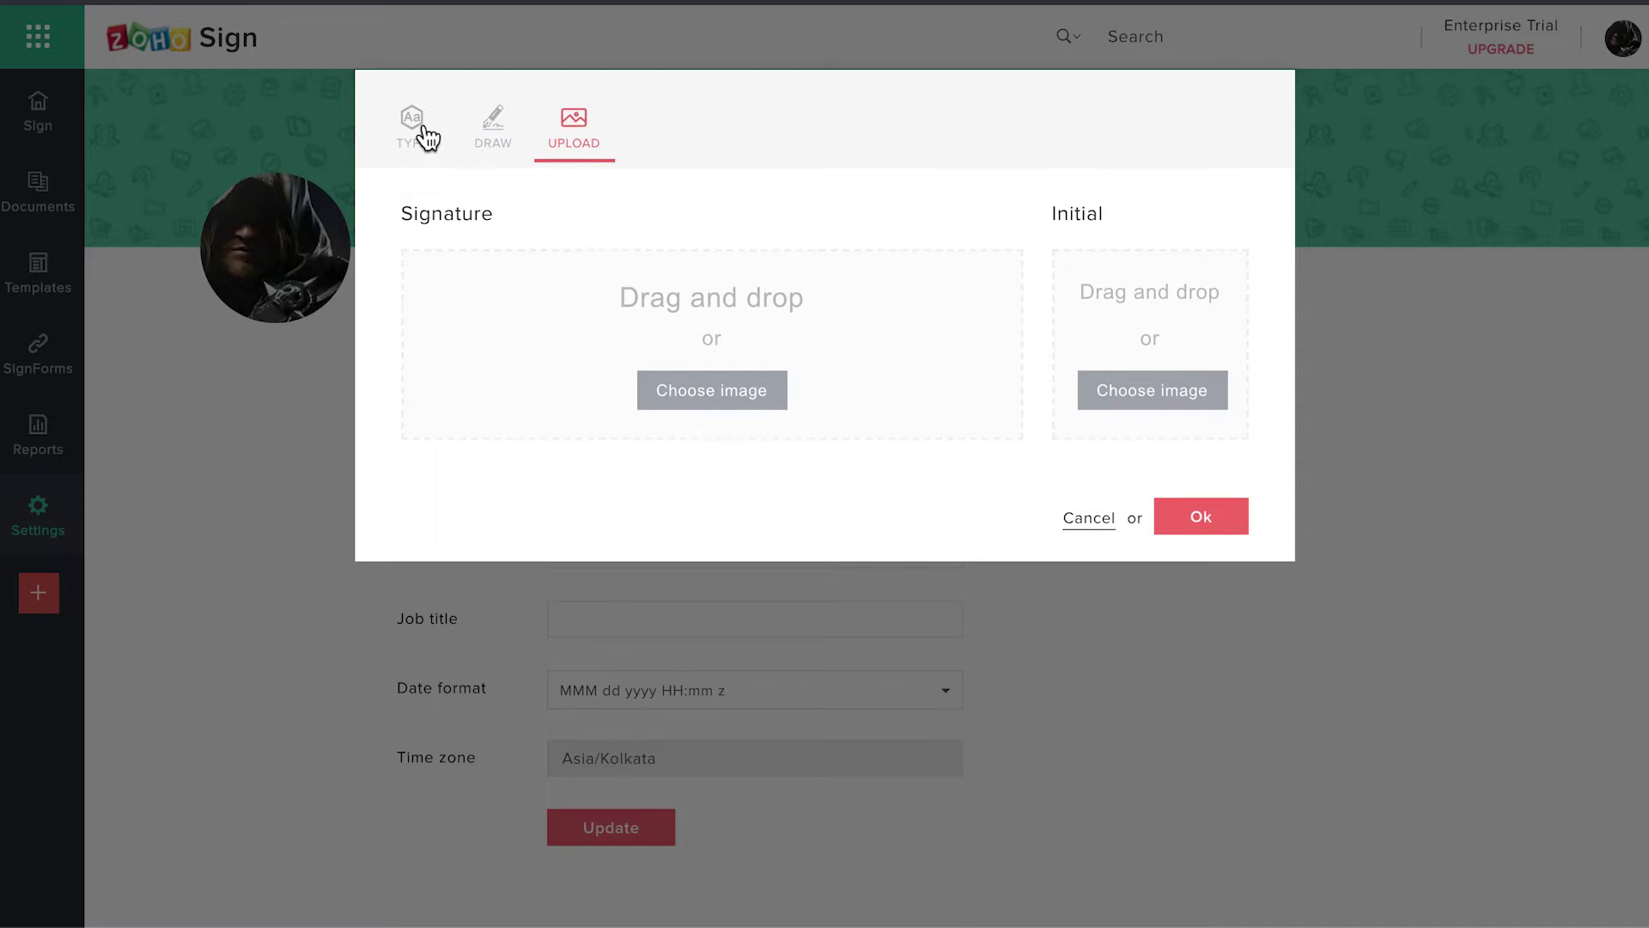
pyautogui.click(428, 142)
pyautogui.click(498, 259)
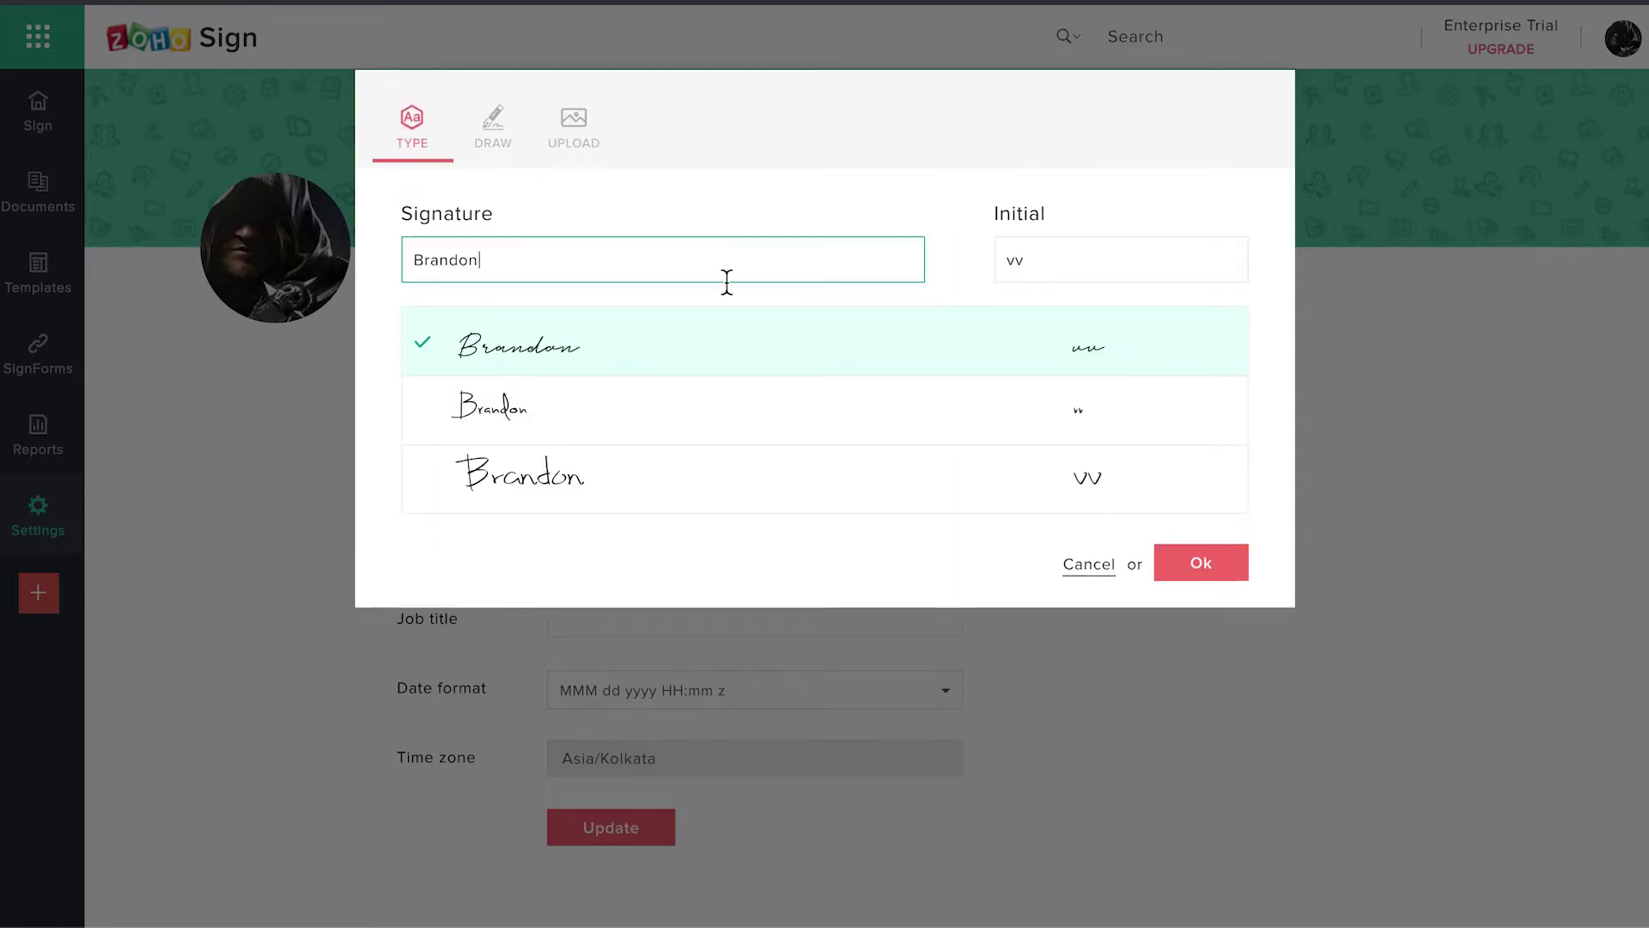
pyautogui.doubleClick(1067, 277)
pyautogui.write('Br')
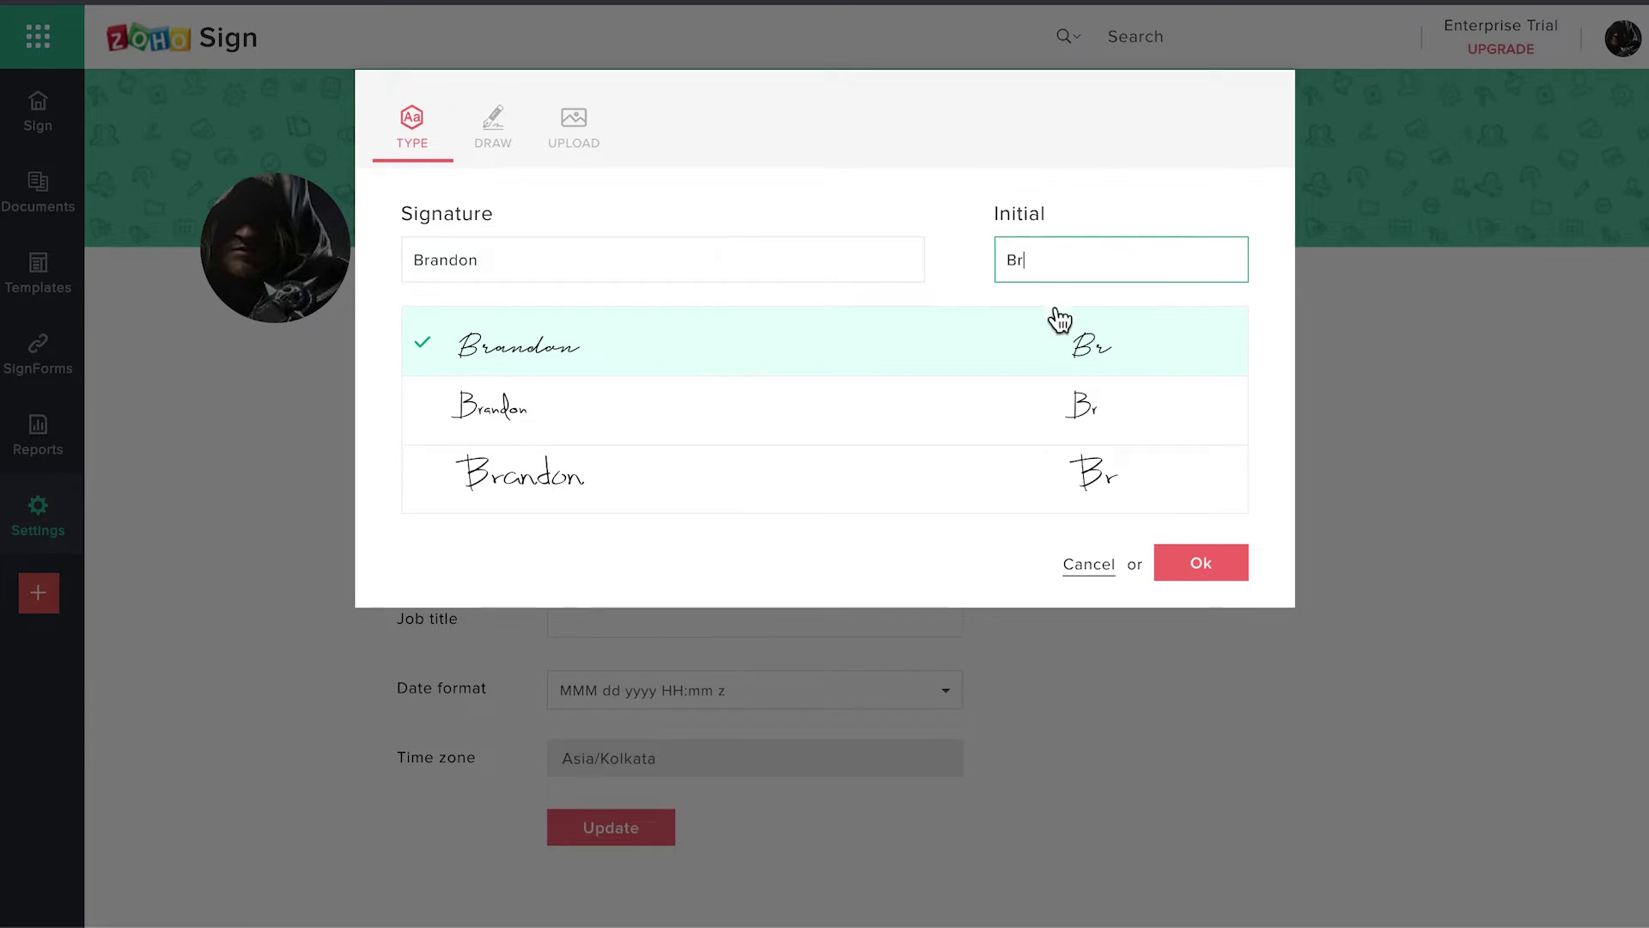
pyautogui.click(995, 427)
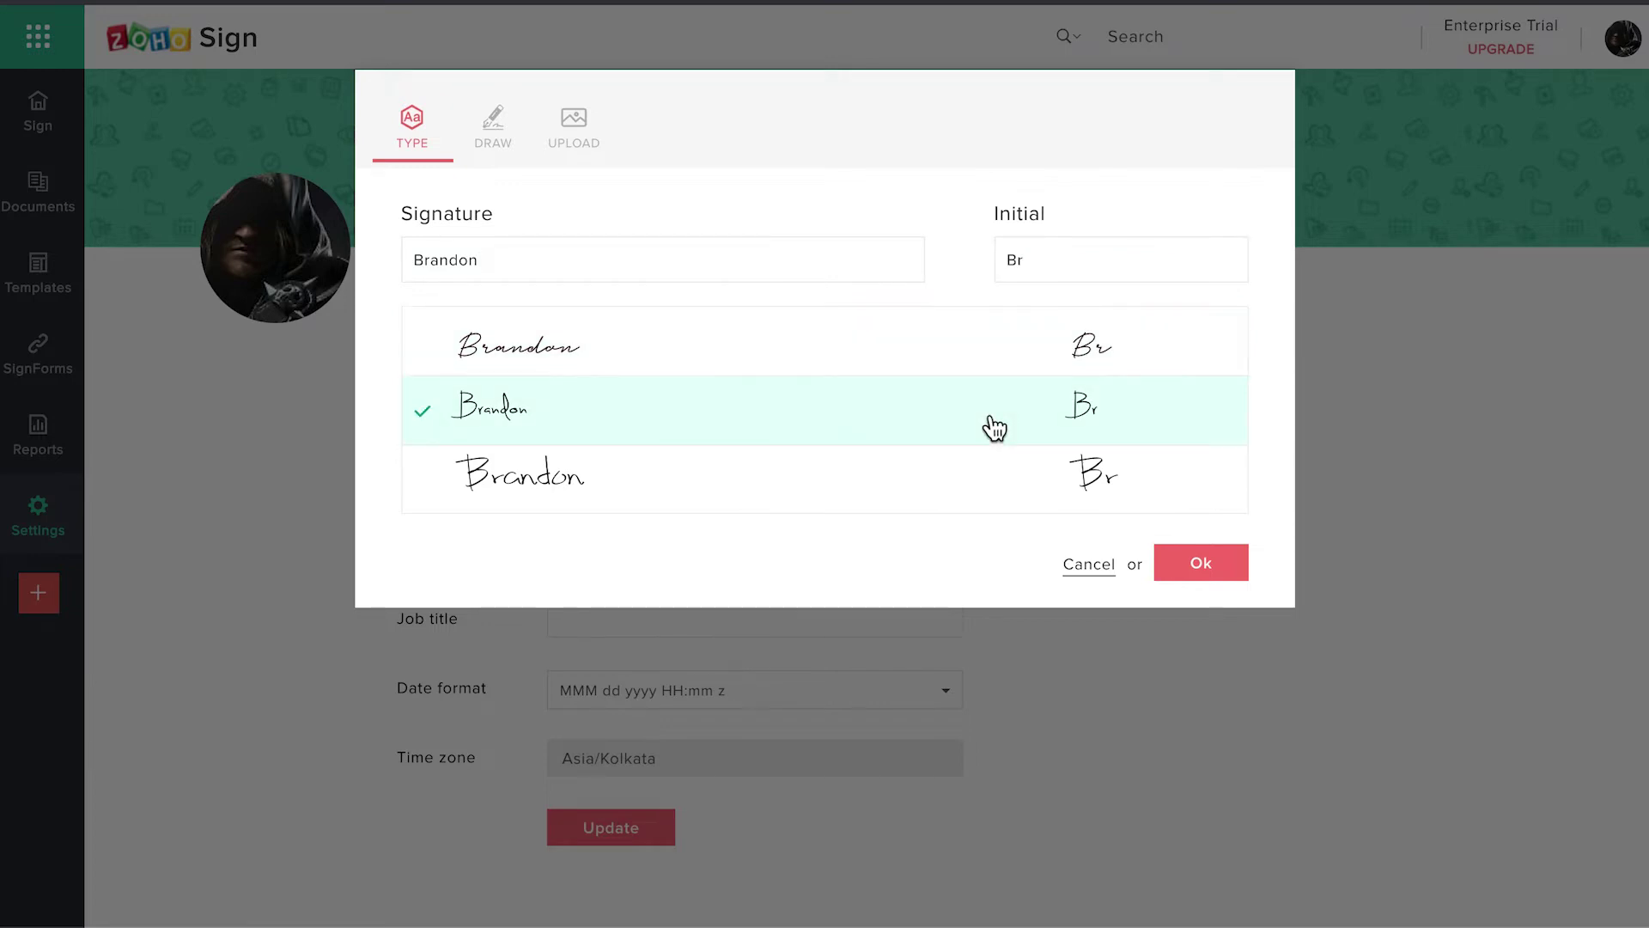
pyautogui.click(1211, 574)
# - Enter company name Zylker and update the profile
pyautogui.click(833, 546)
pyautogui.write('Zylker')
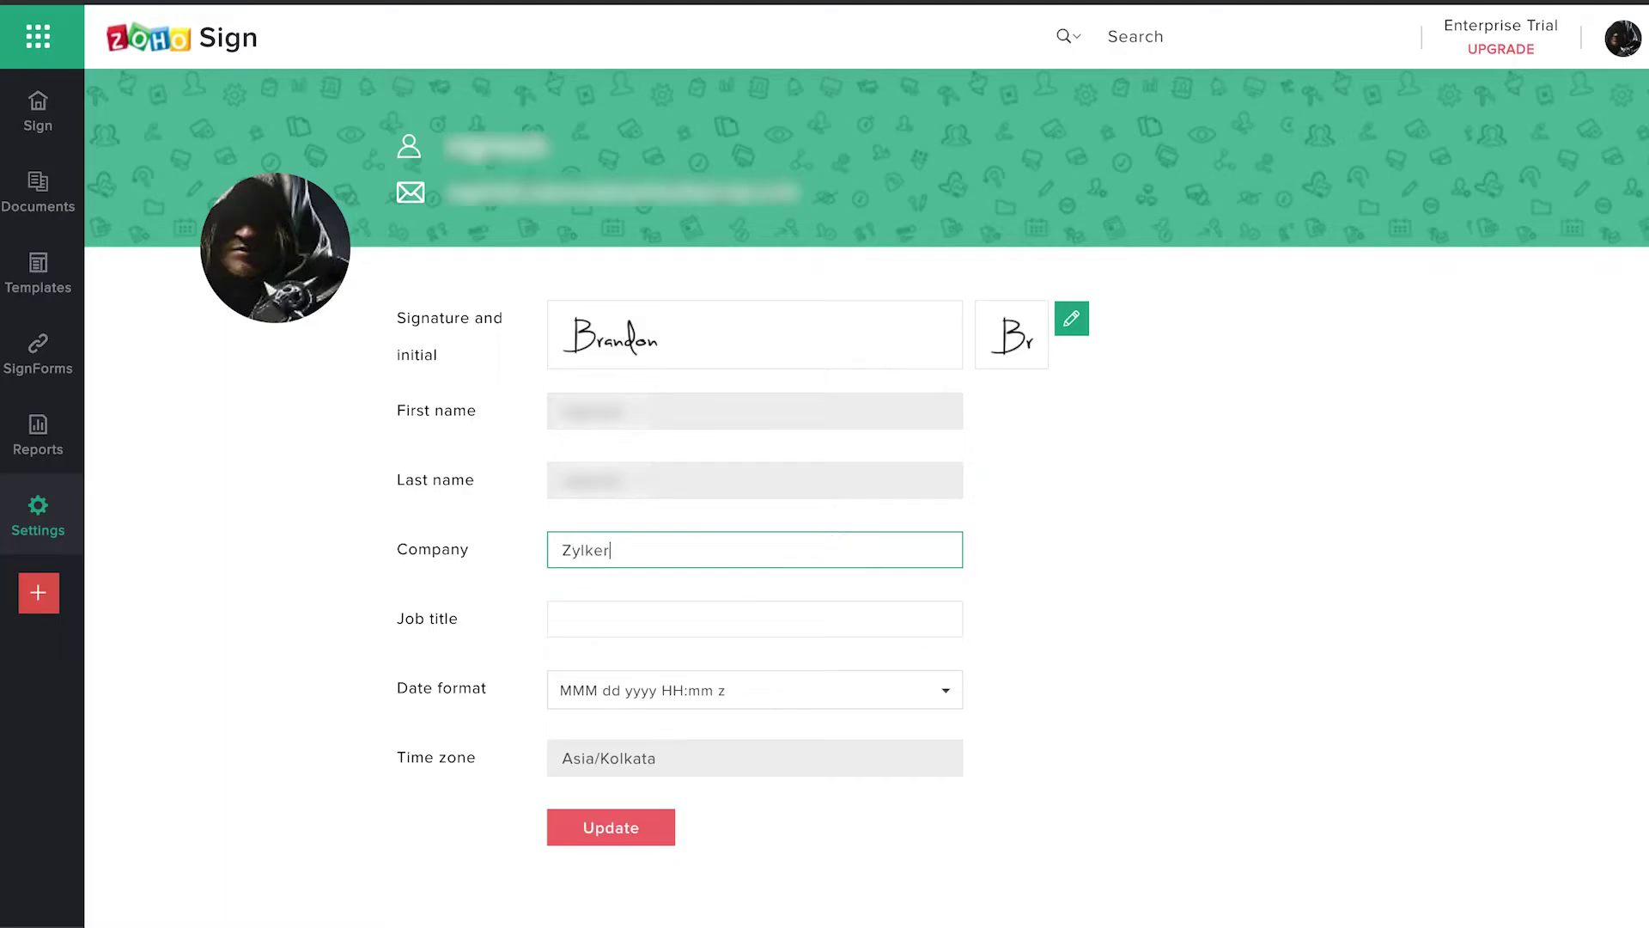
pyautogui.click(655, 833)
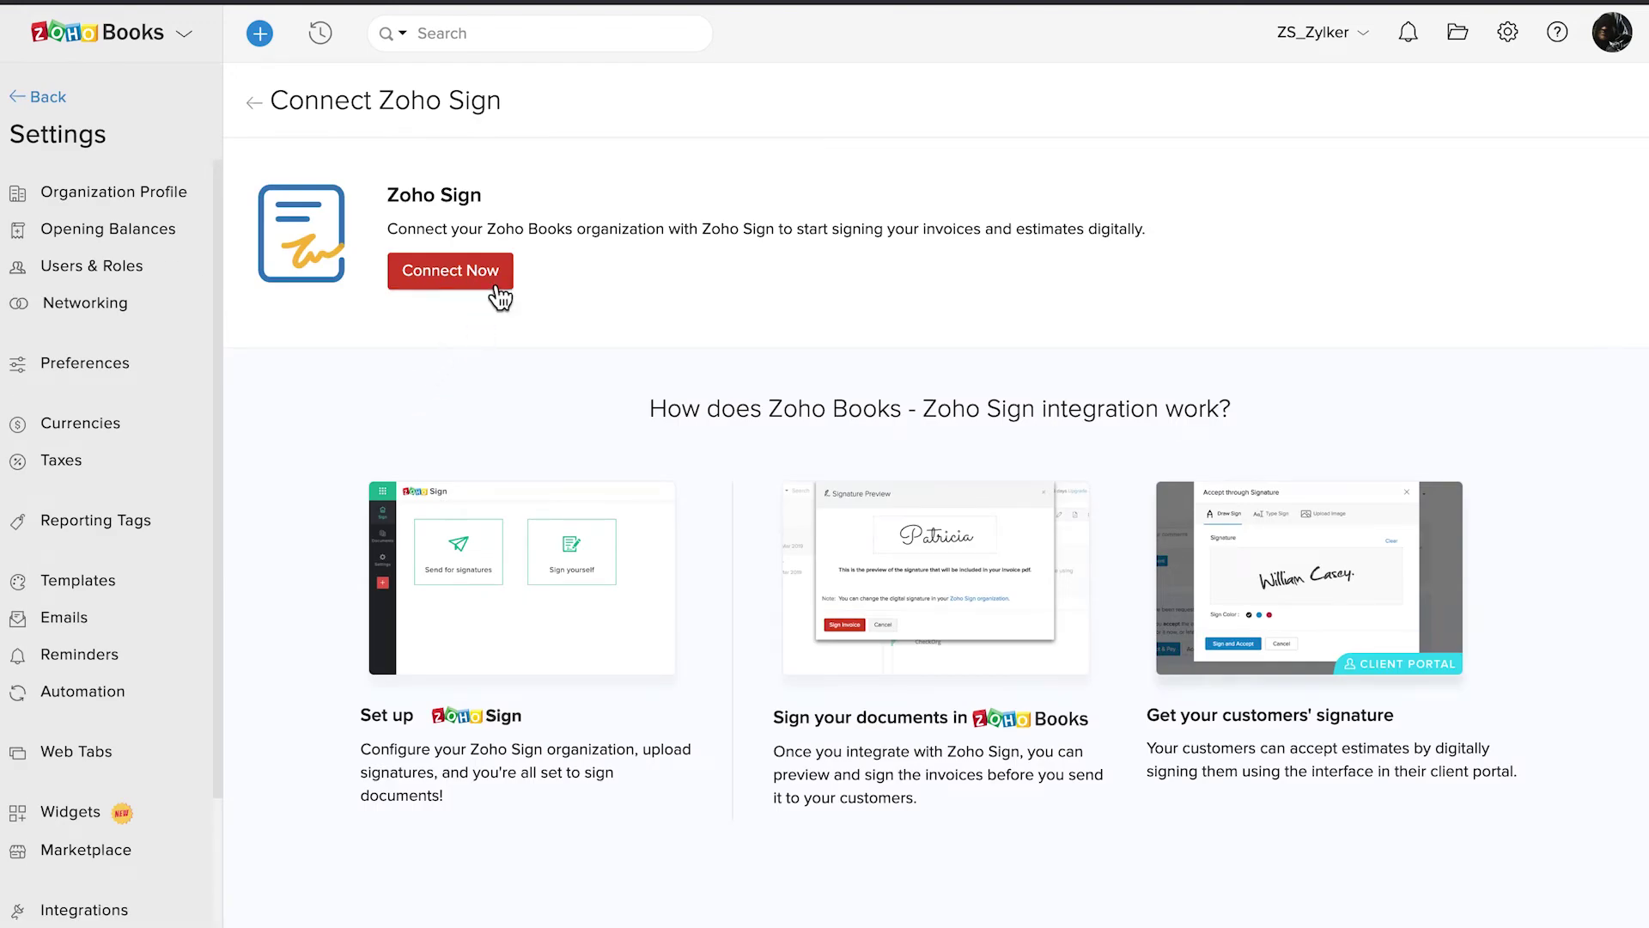
# - Integrate ZS_Zylker with all three signature options for invoices and estimates left enabled
pyautogui.click(498, 297)
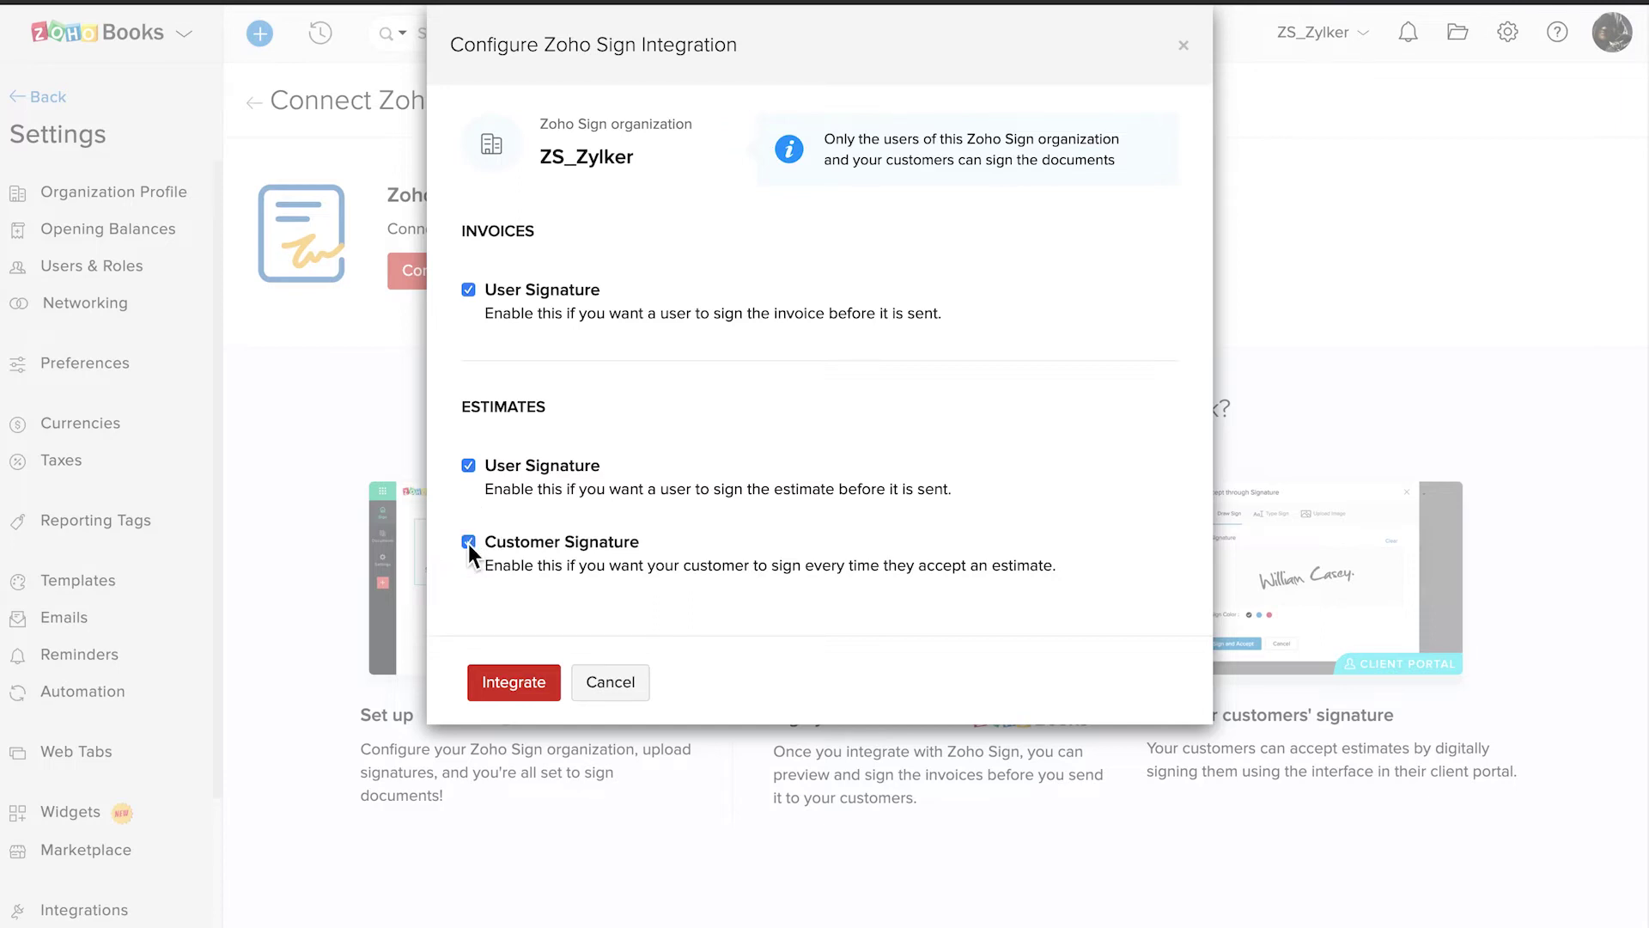
pyautogui.click(524, 694)
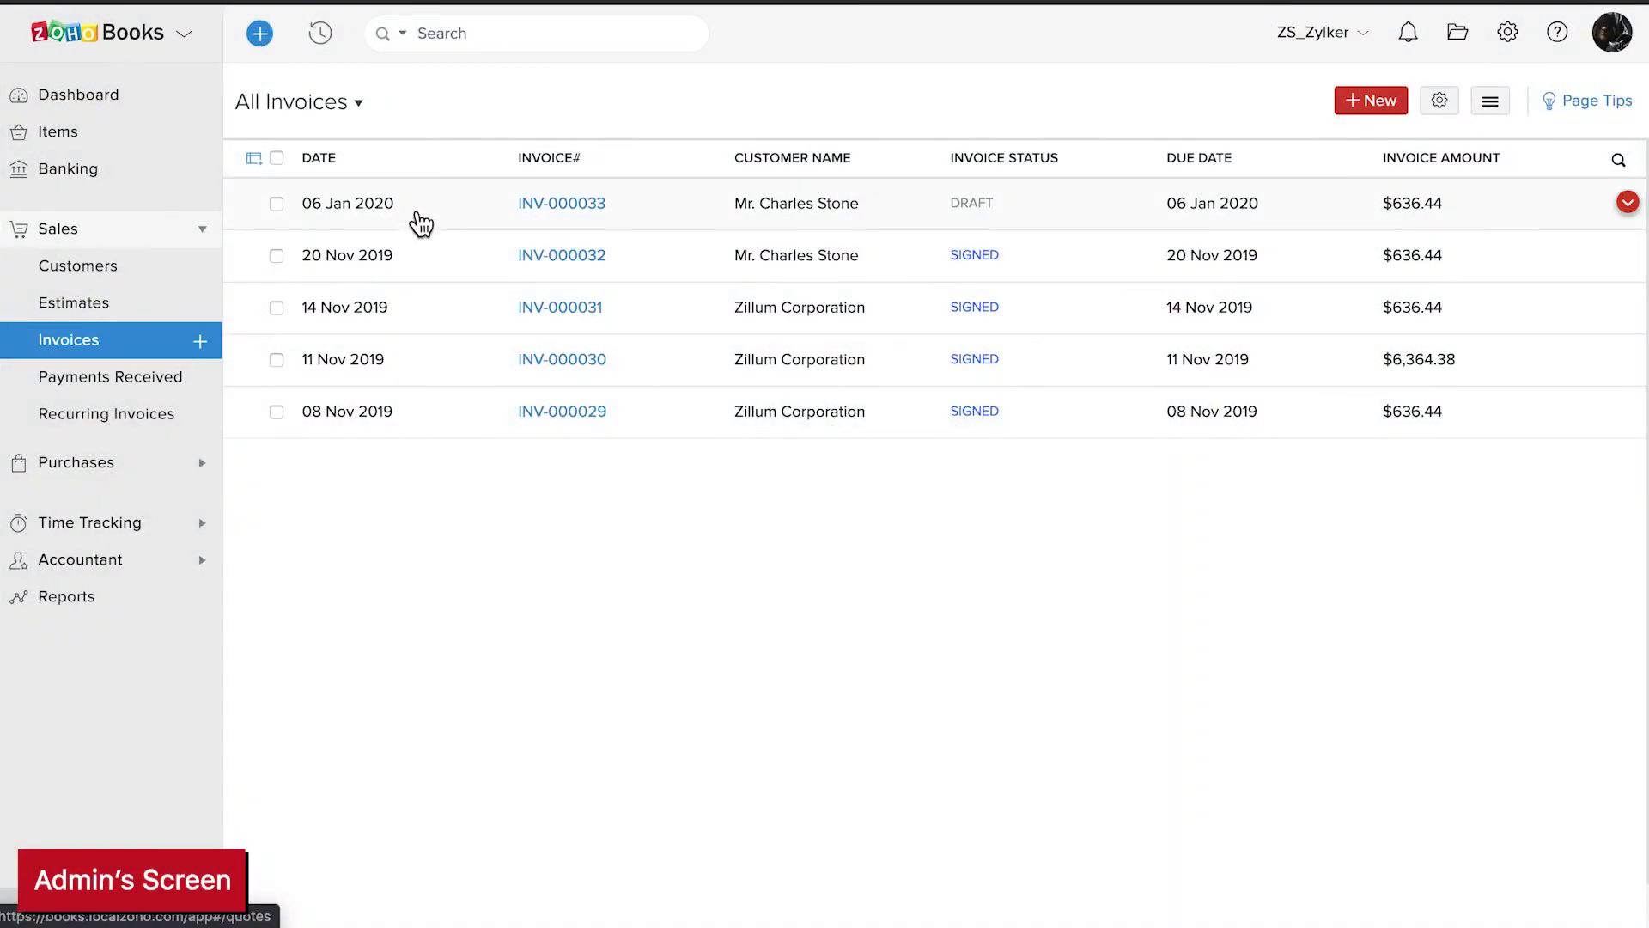
# - Enable the template signature and sign invoice INV-000033 with Brandon's signature
pyautogui.click(430, 215)
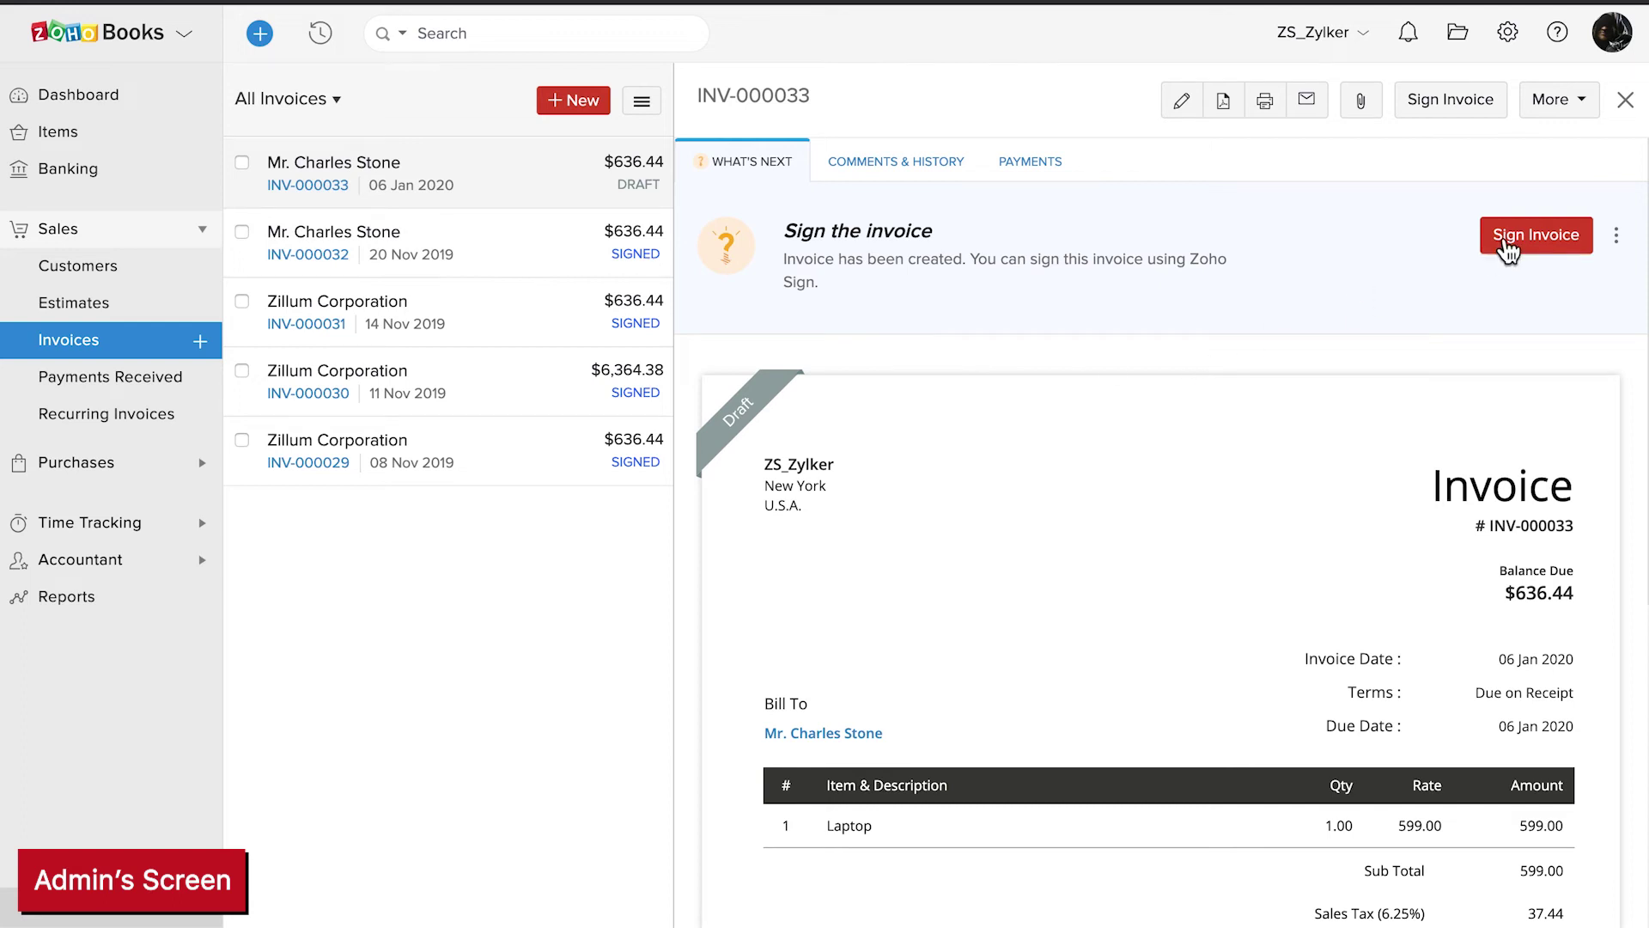
pyautogui.click(1506, 244)
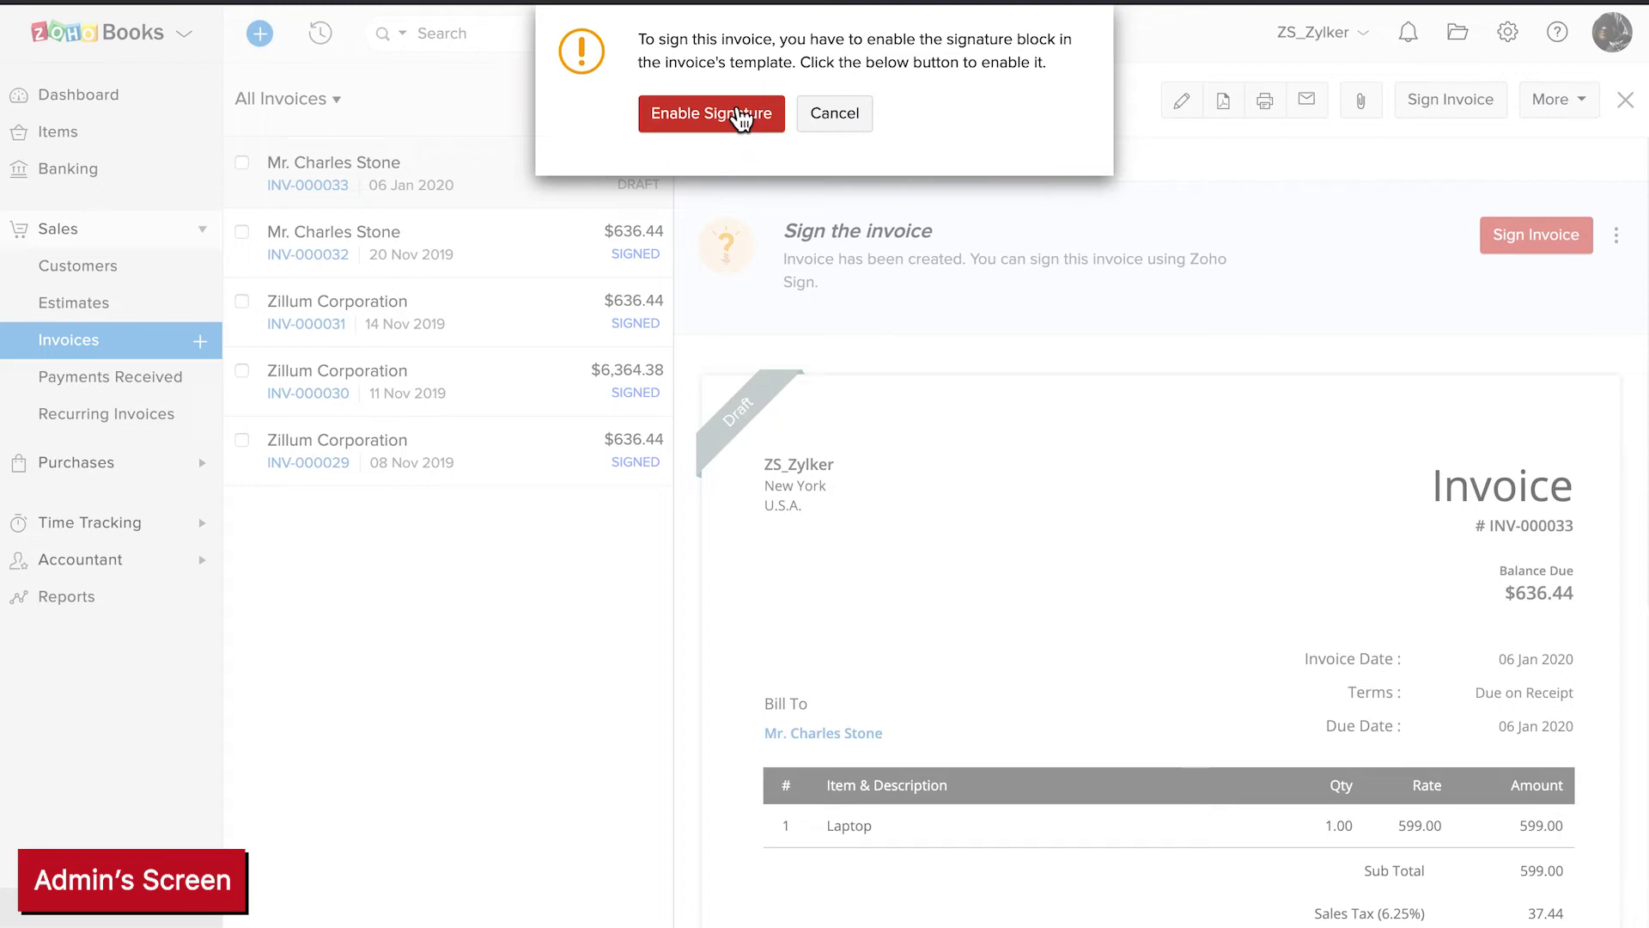
pyautogui.click(740, 118)
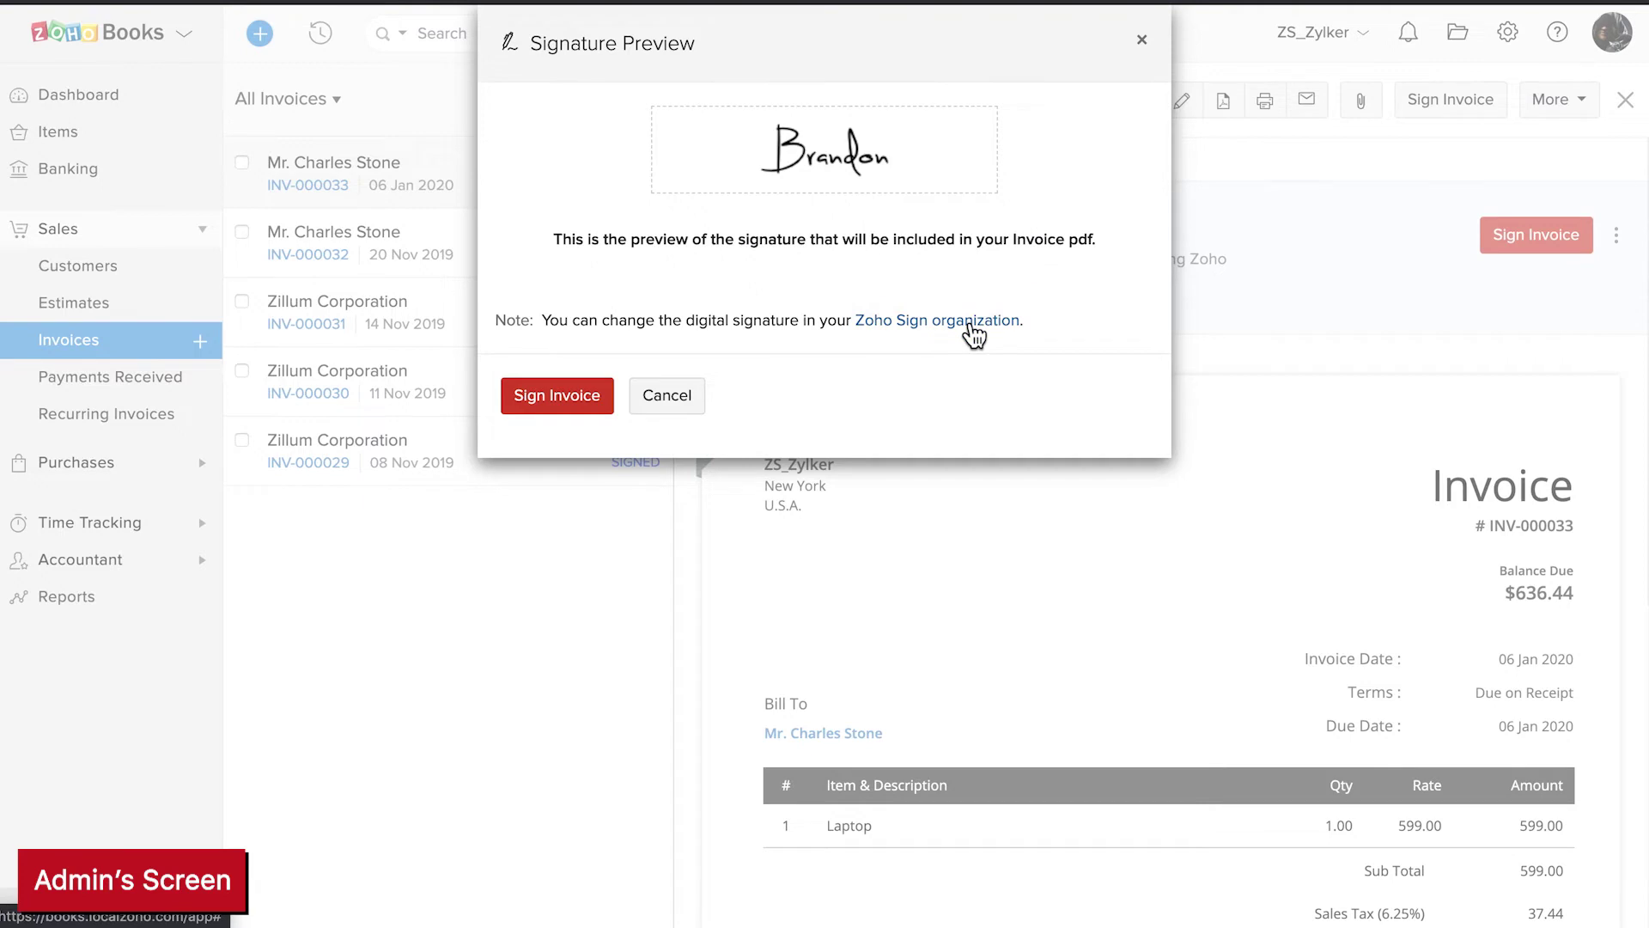
pyautogui.click(583, 402)
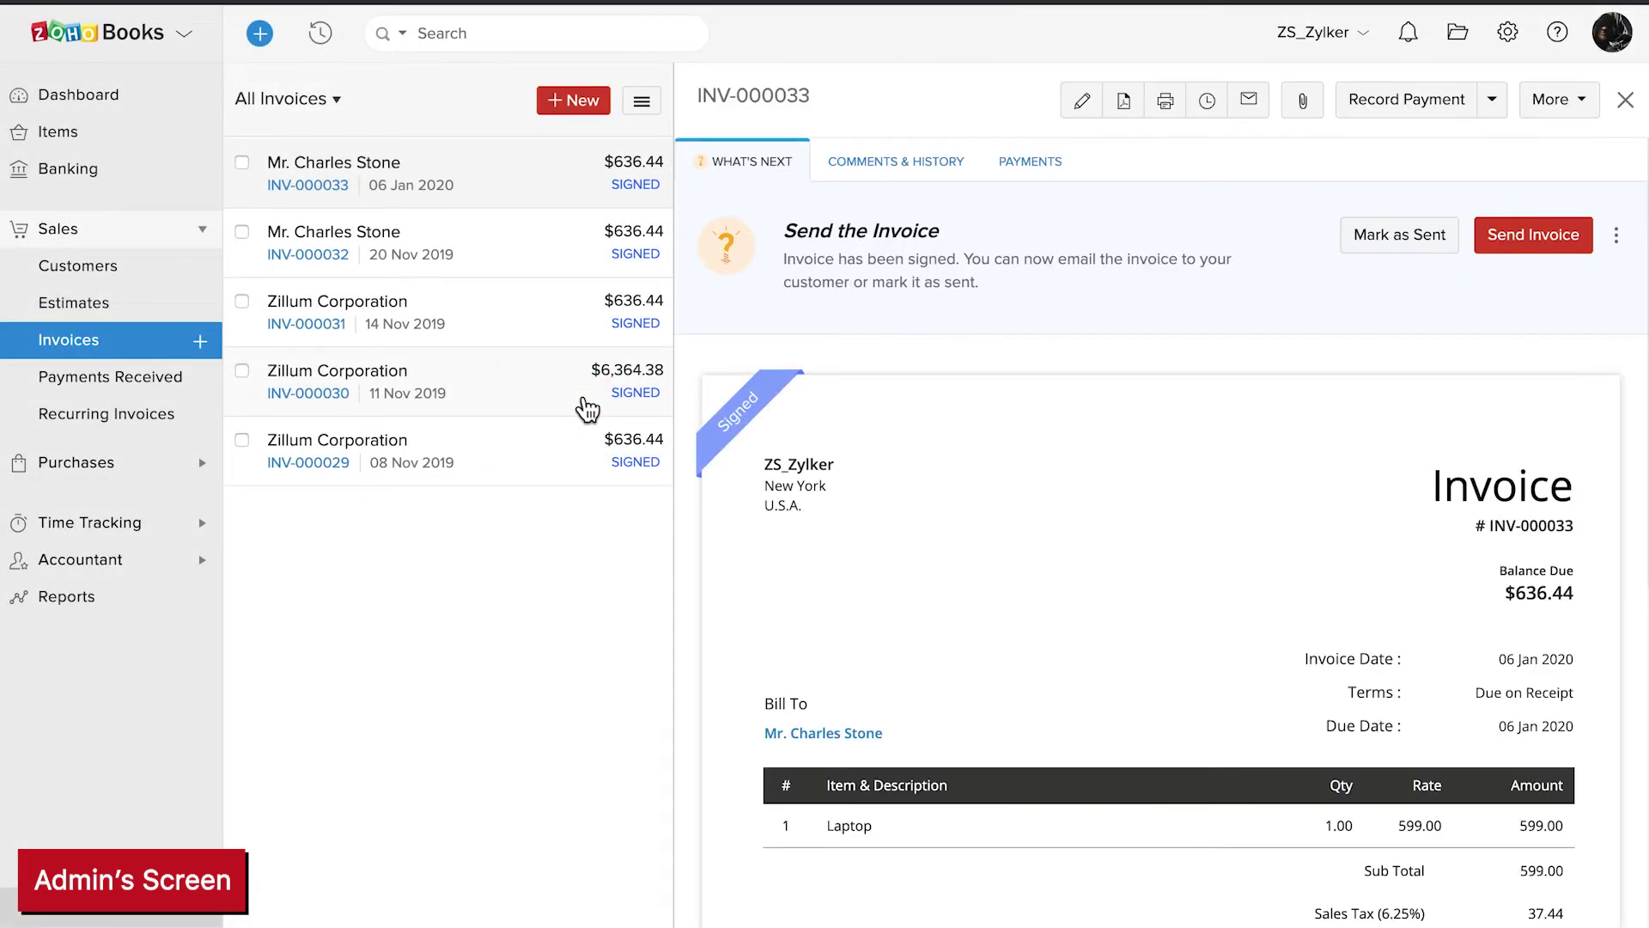
# - Confirm Brandon's signature in the signed invoice PDF, then go to the Estimates list
pyautogui.click(915, 165)
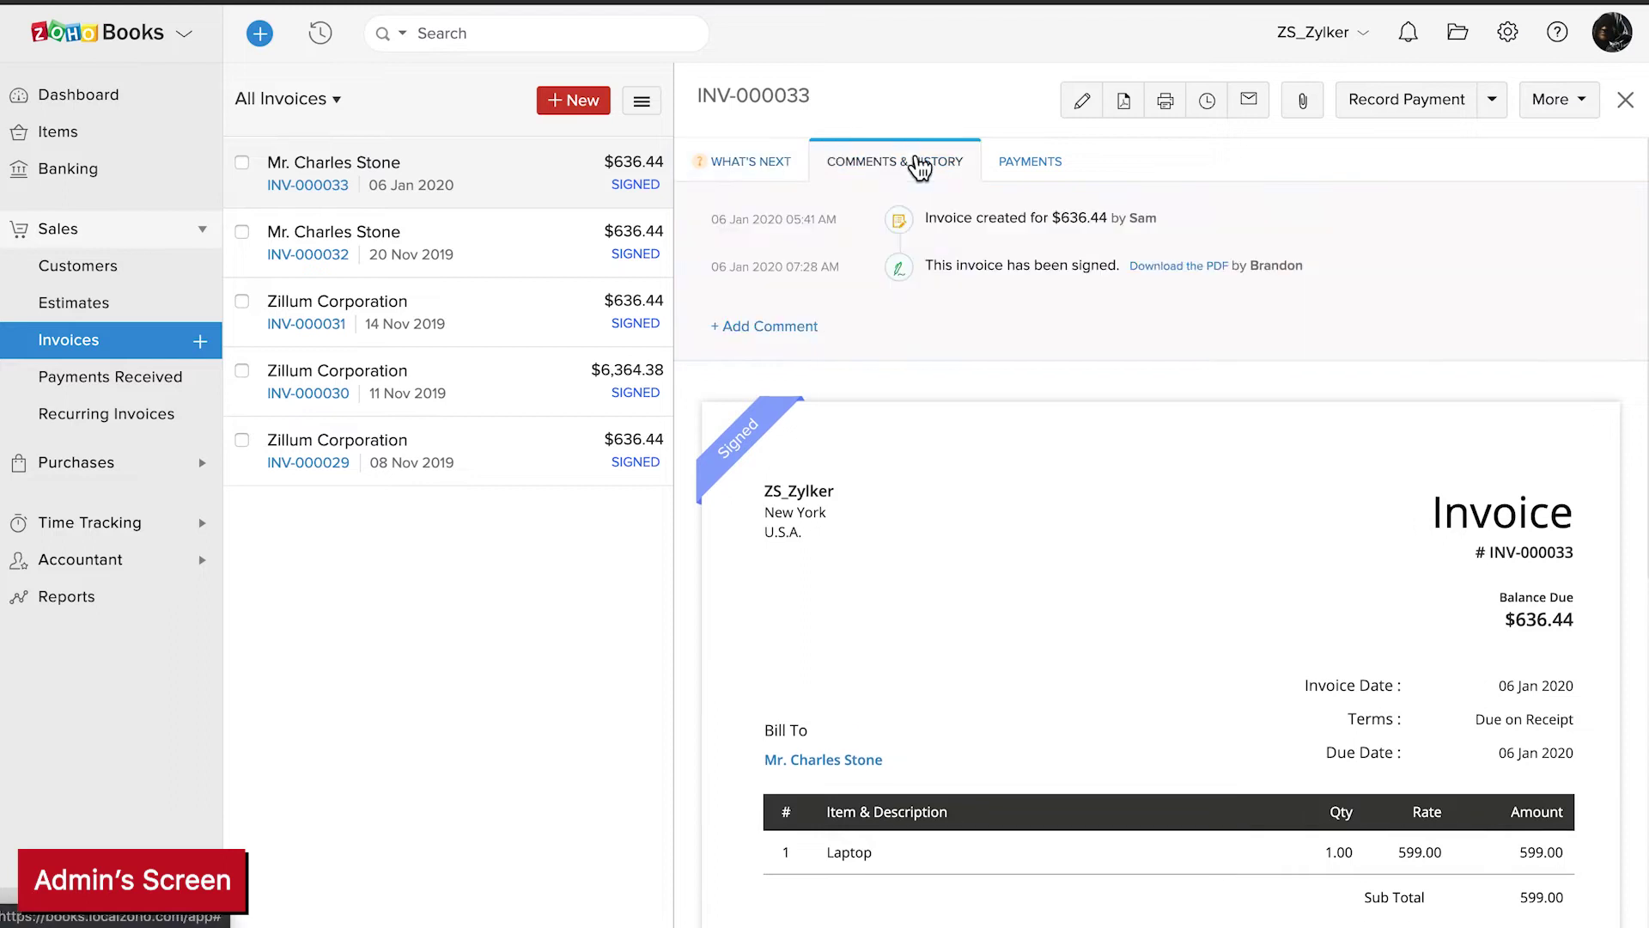
pyautogui.click(1182, 268)
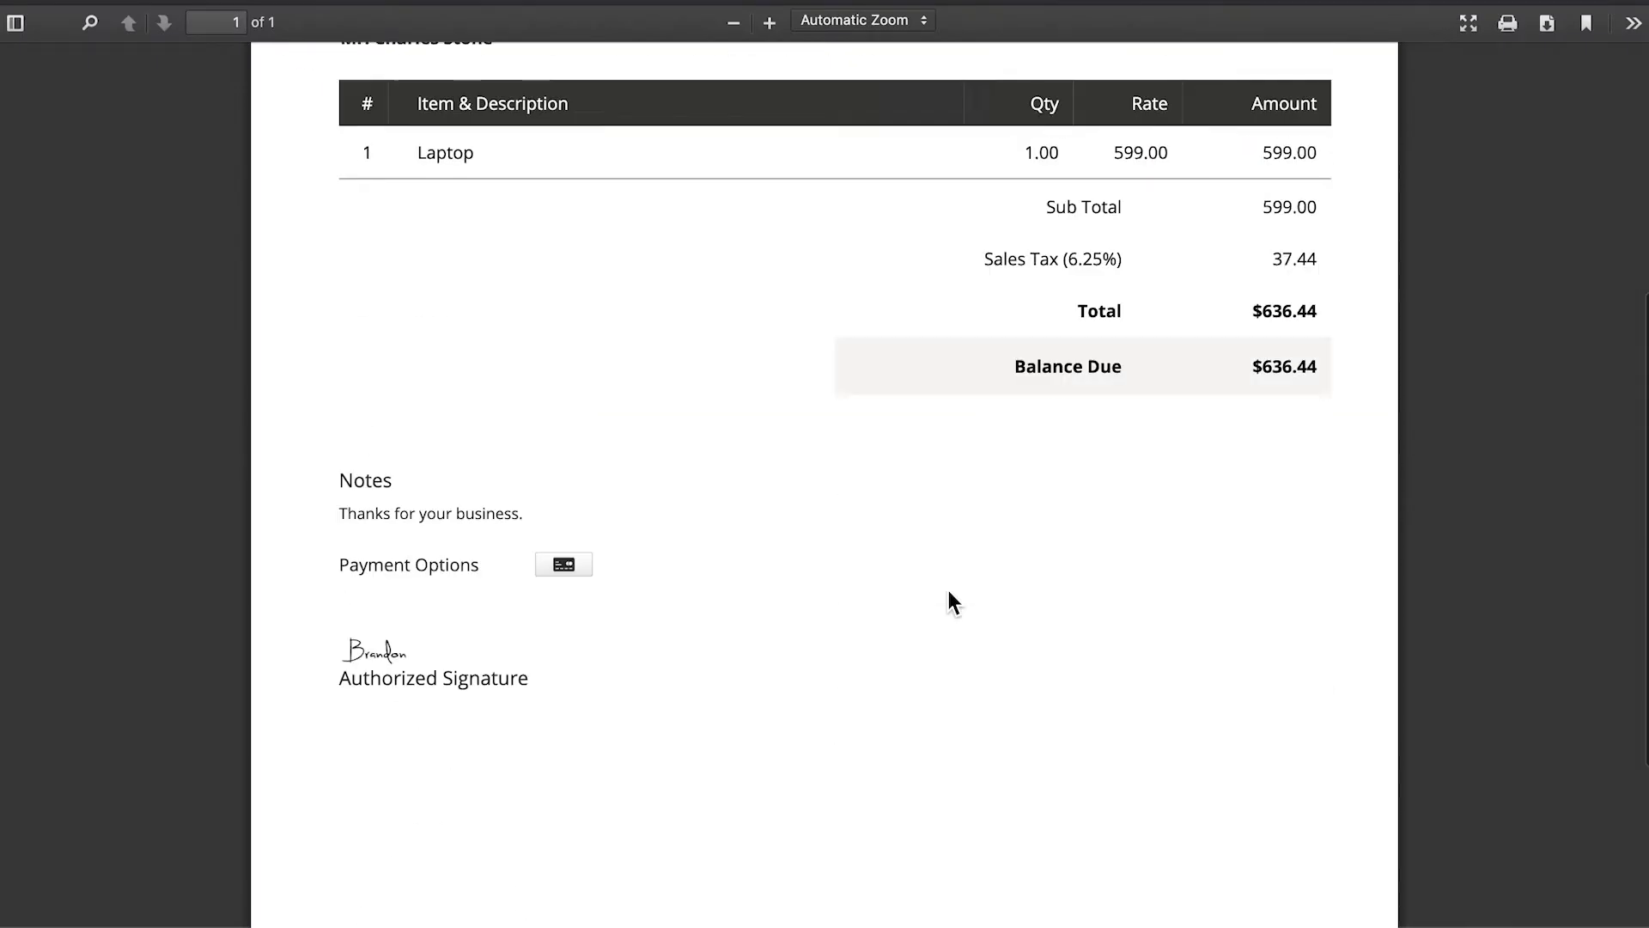
pyautogui.scroll(-4, 948, 593)
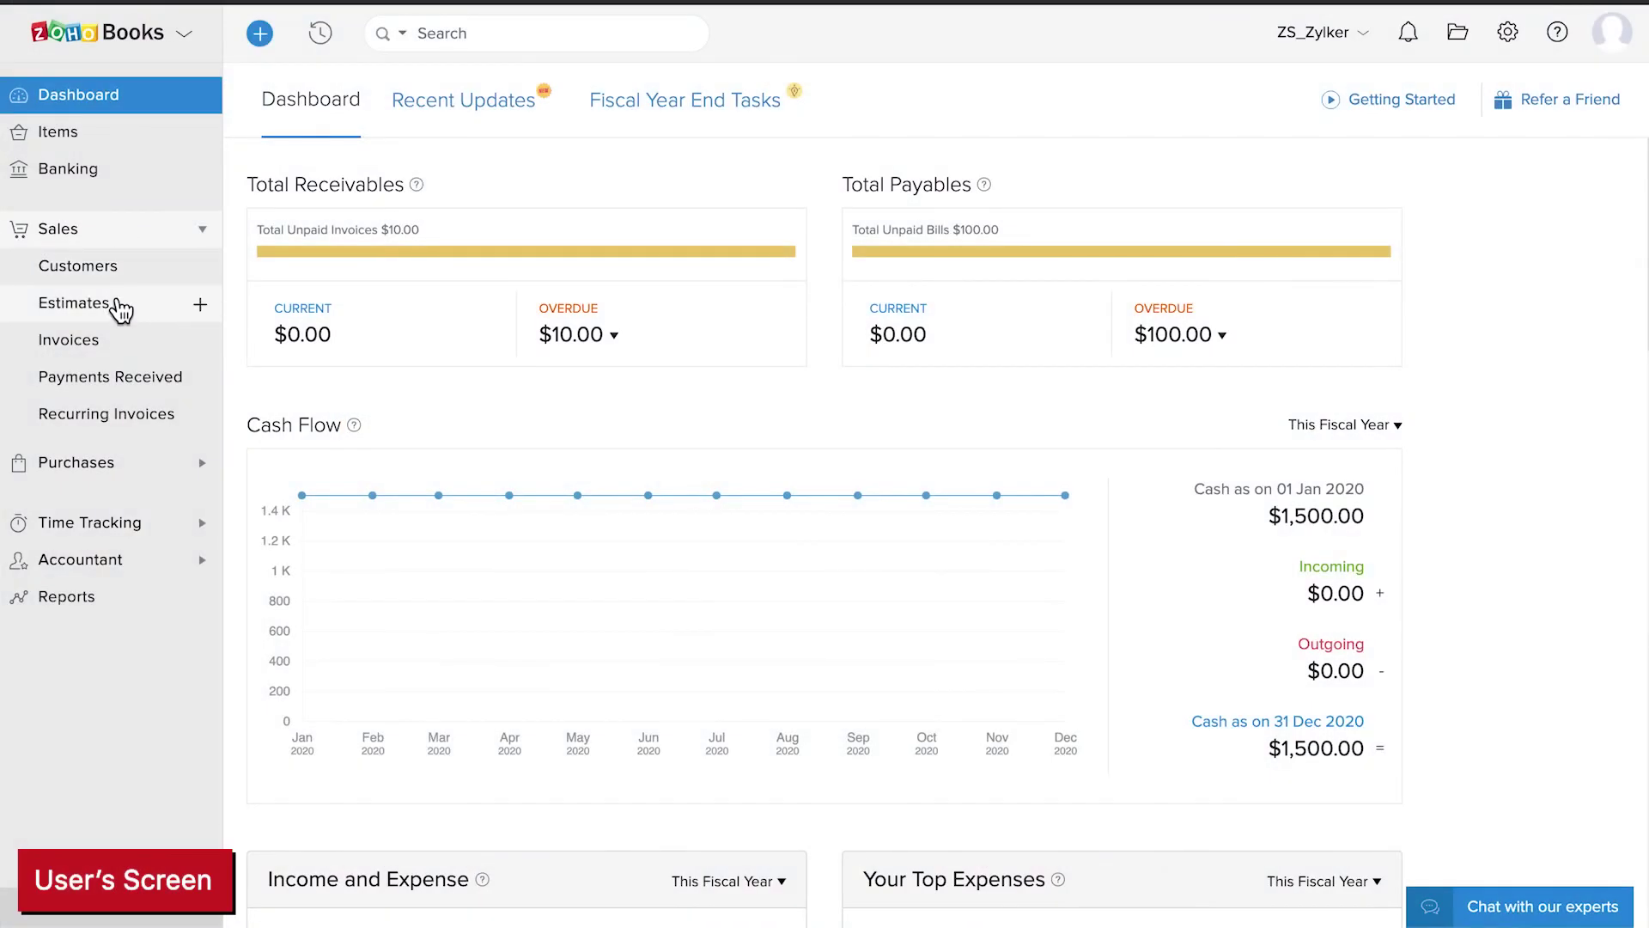
pyautogui.click(117, 306)
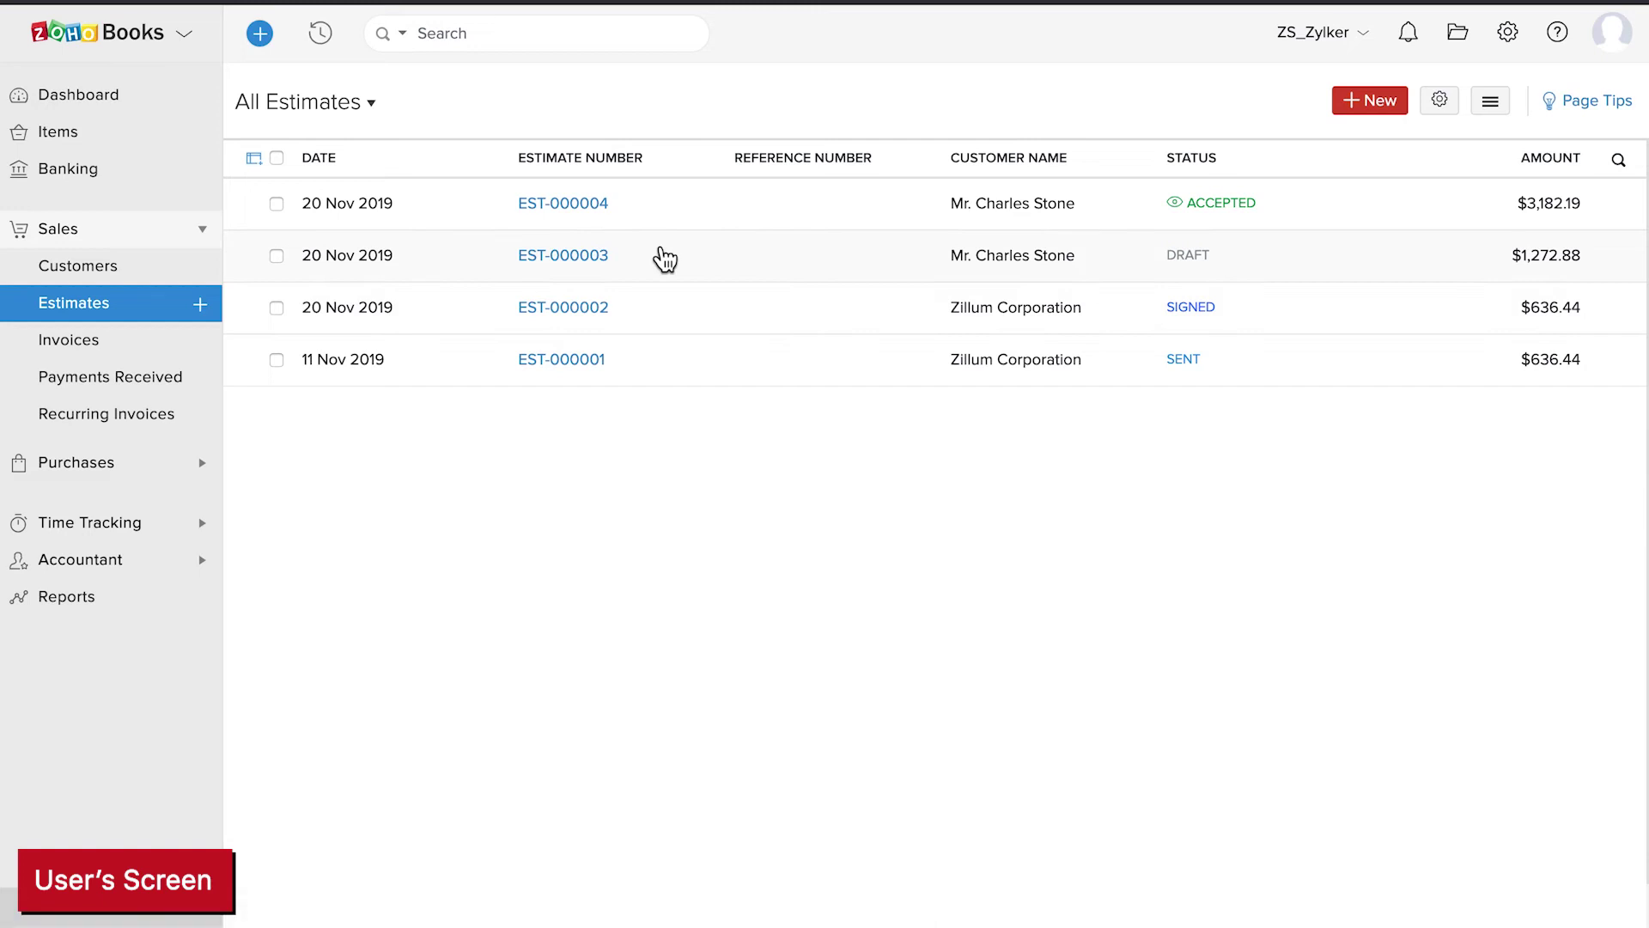
# - From estimate EST-000003, save the second-style Taylor signature with T initial in Zoho Sign
pyautogui.click(662, 256)
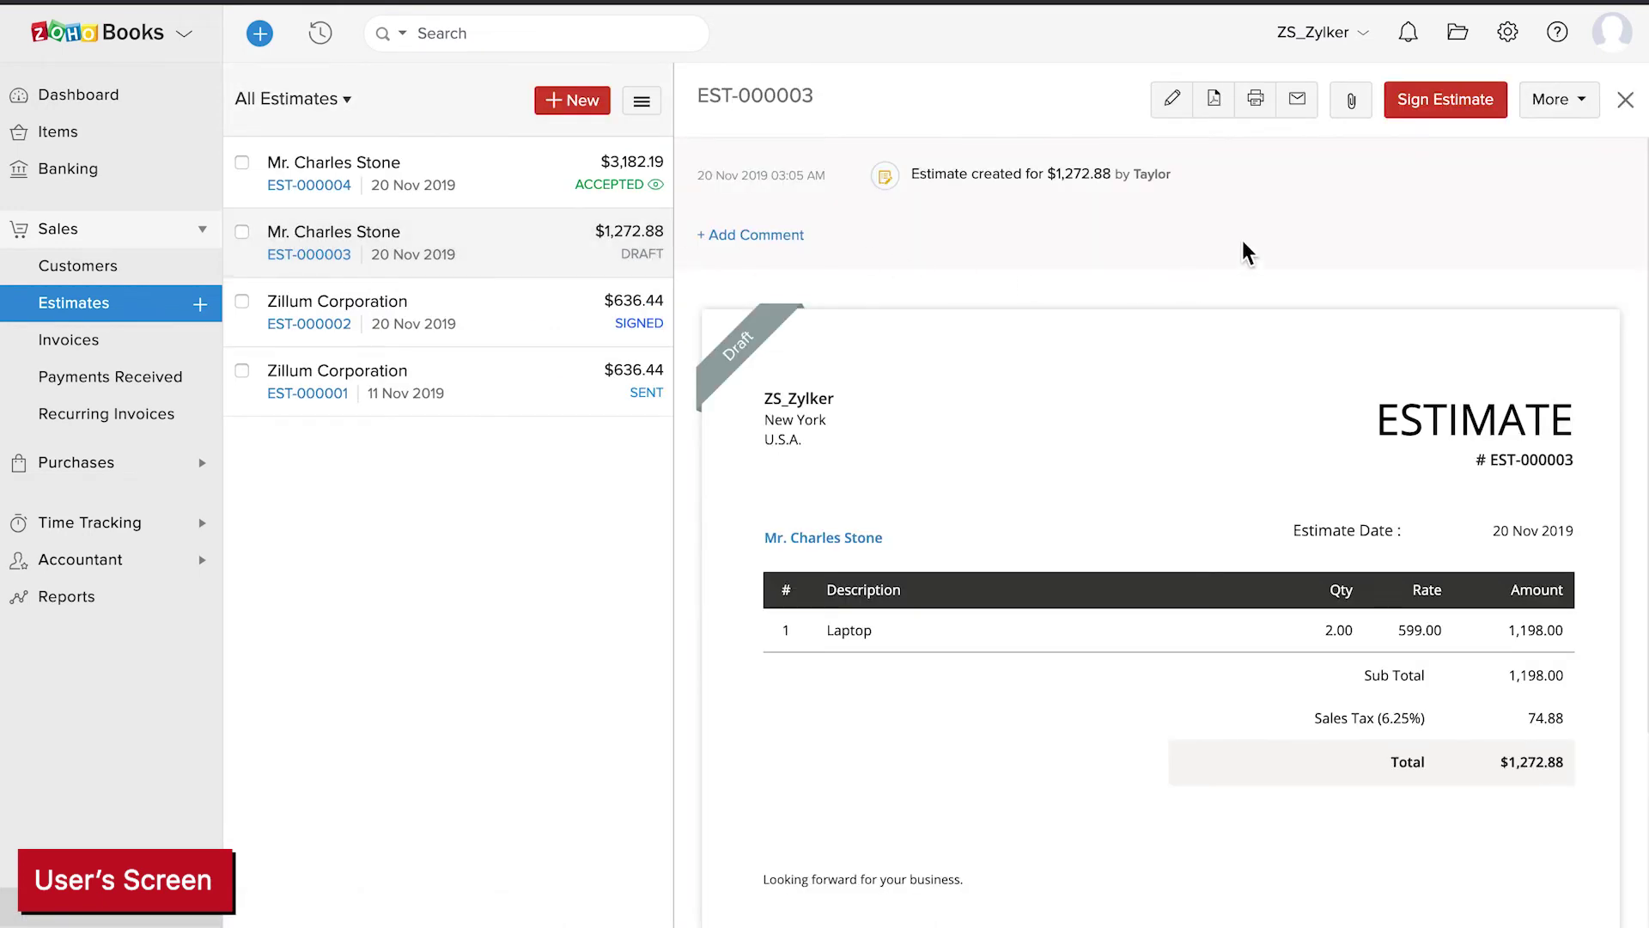
pyautogui.click(1447, 103)
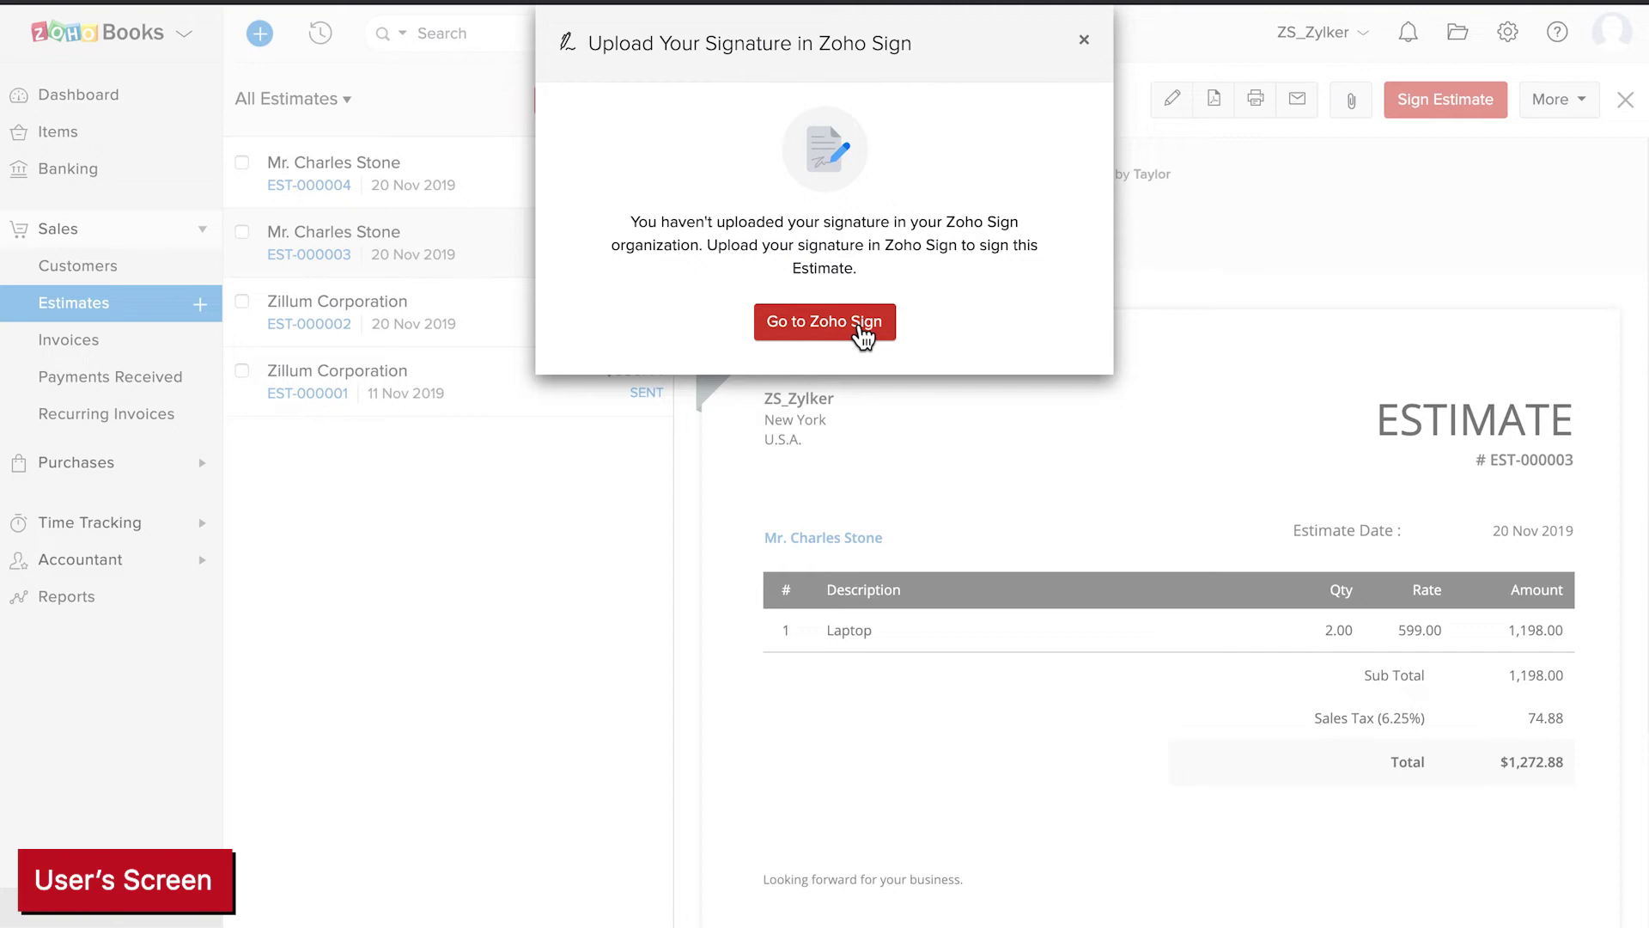
pyautogui.click(859, 328)
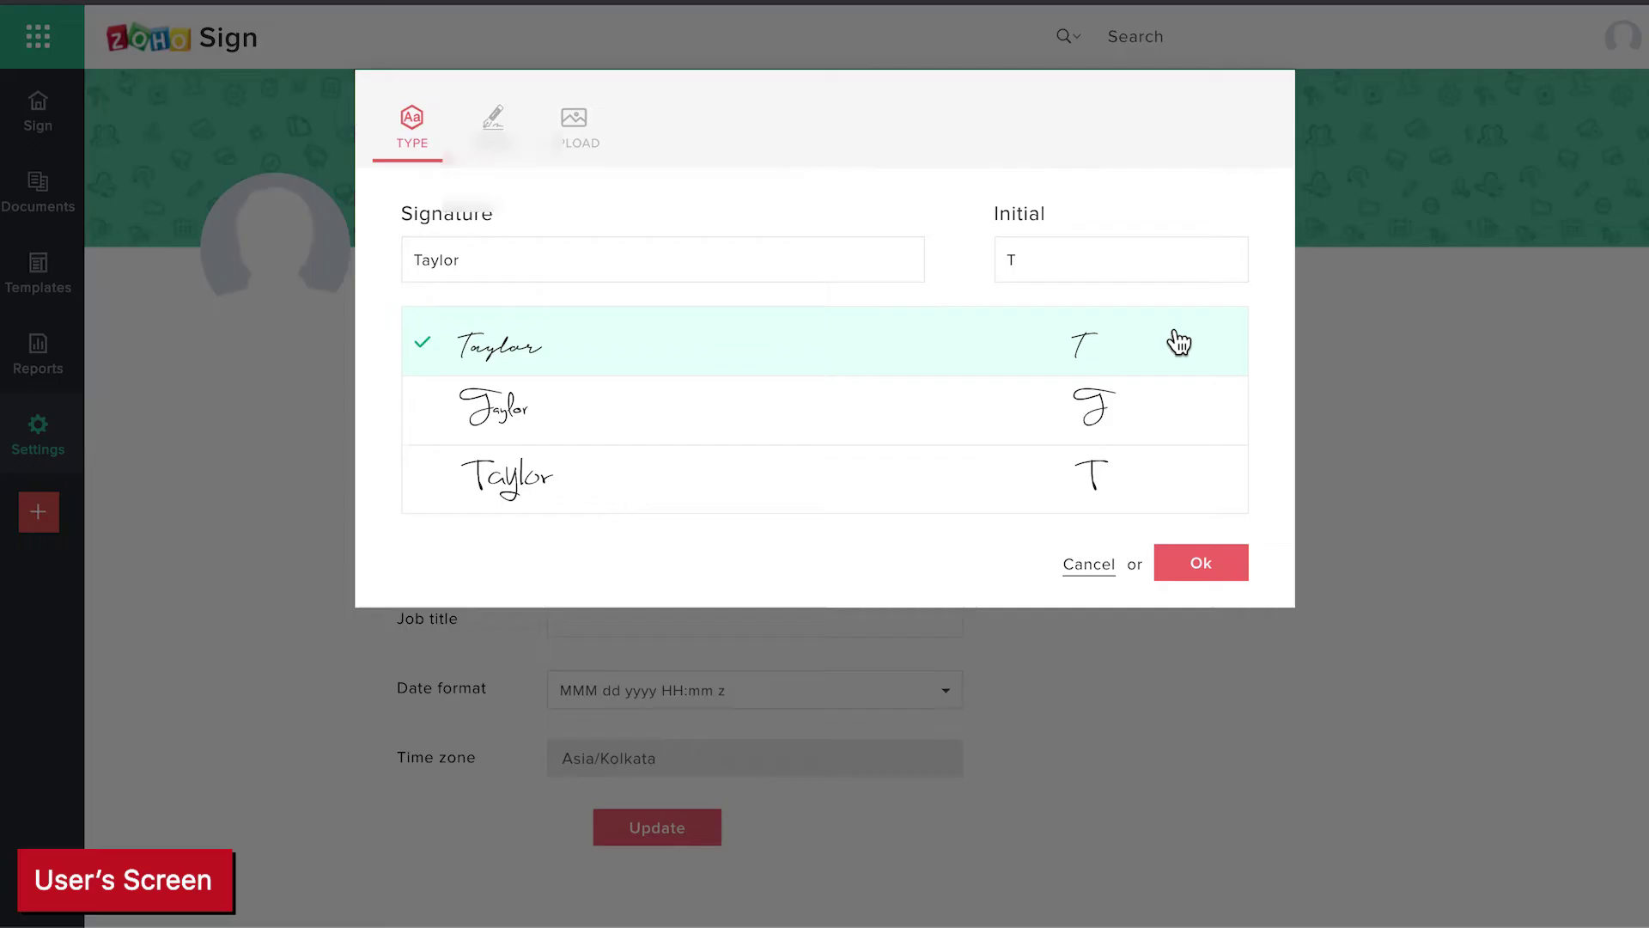
pyautogui.click(1161, 421)
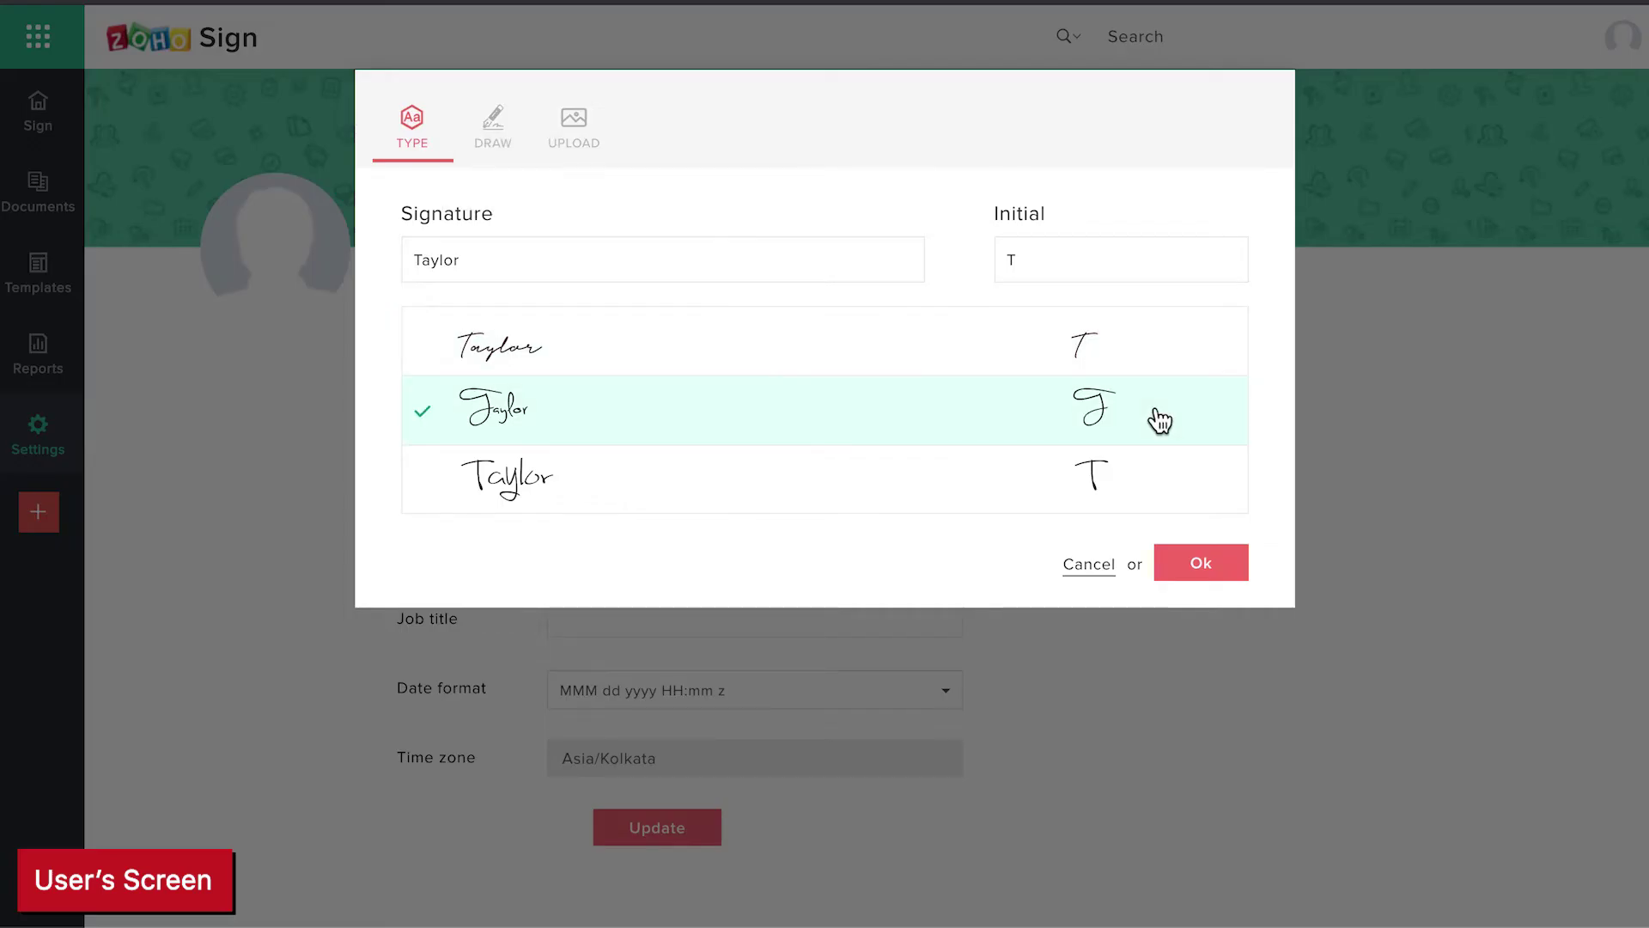
pyautogui.click(1202, 566)
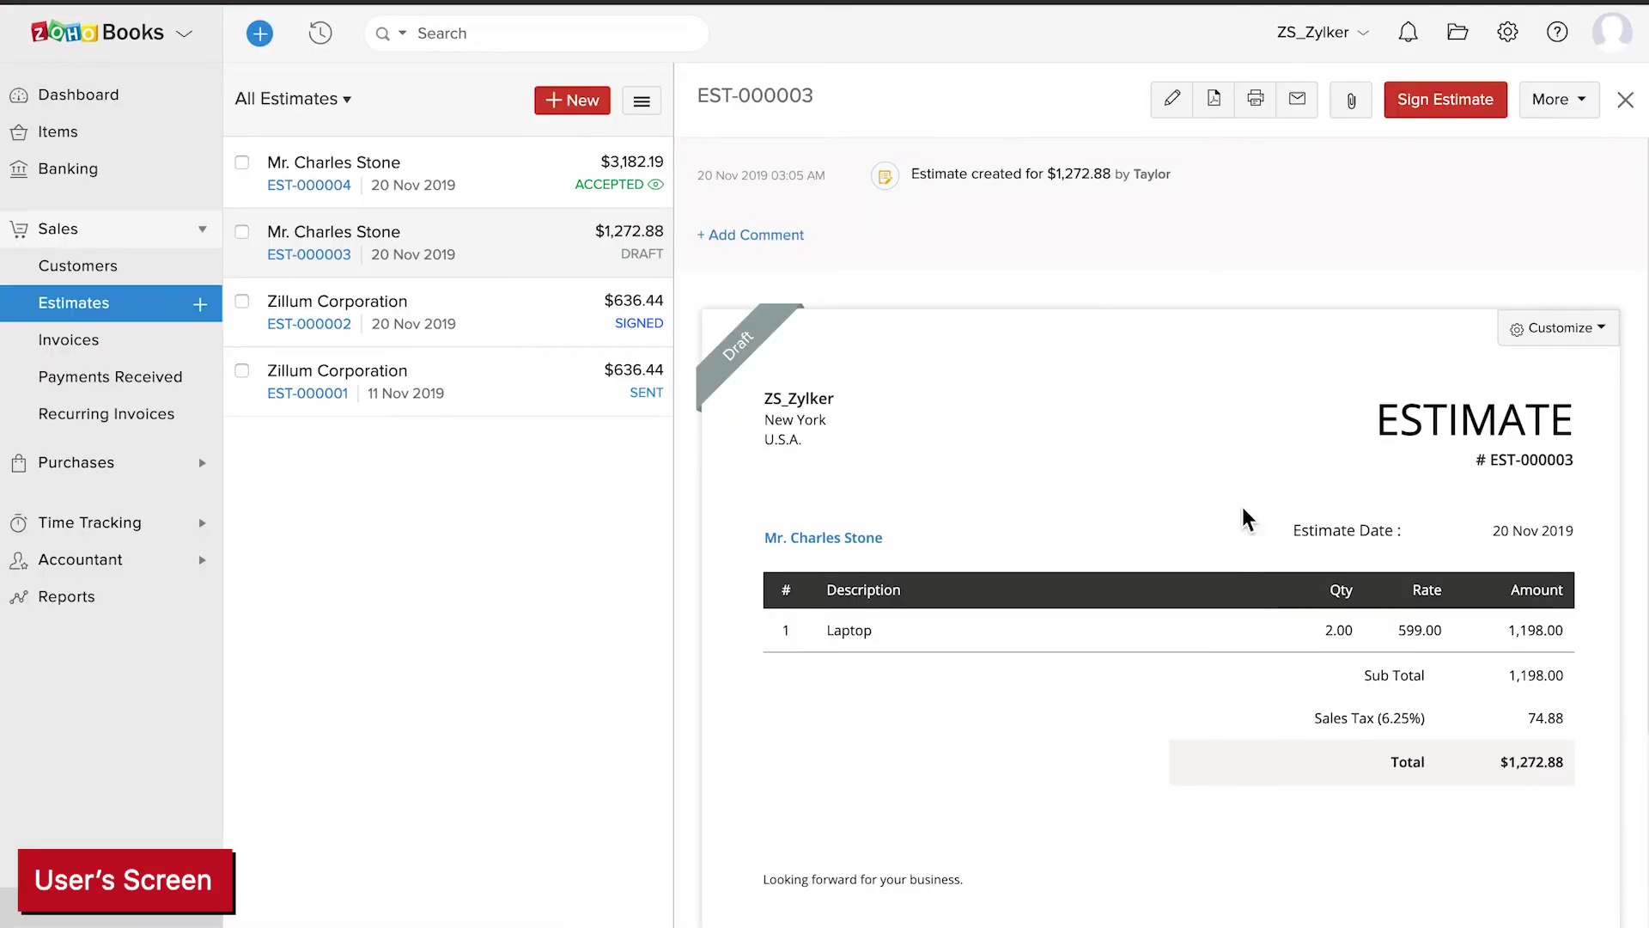
# - Sign estimate EST-000003 with the saved signature and open its PDF
pyautogui.click(1452, 101)
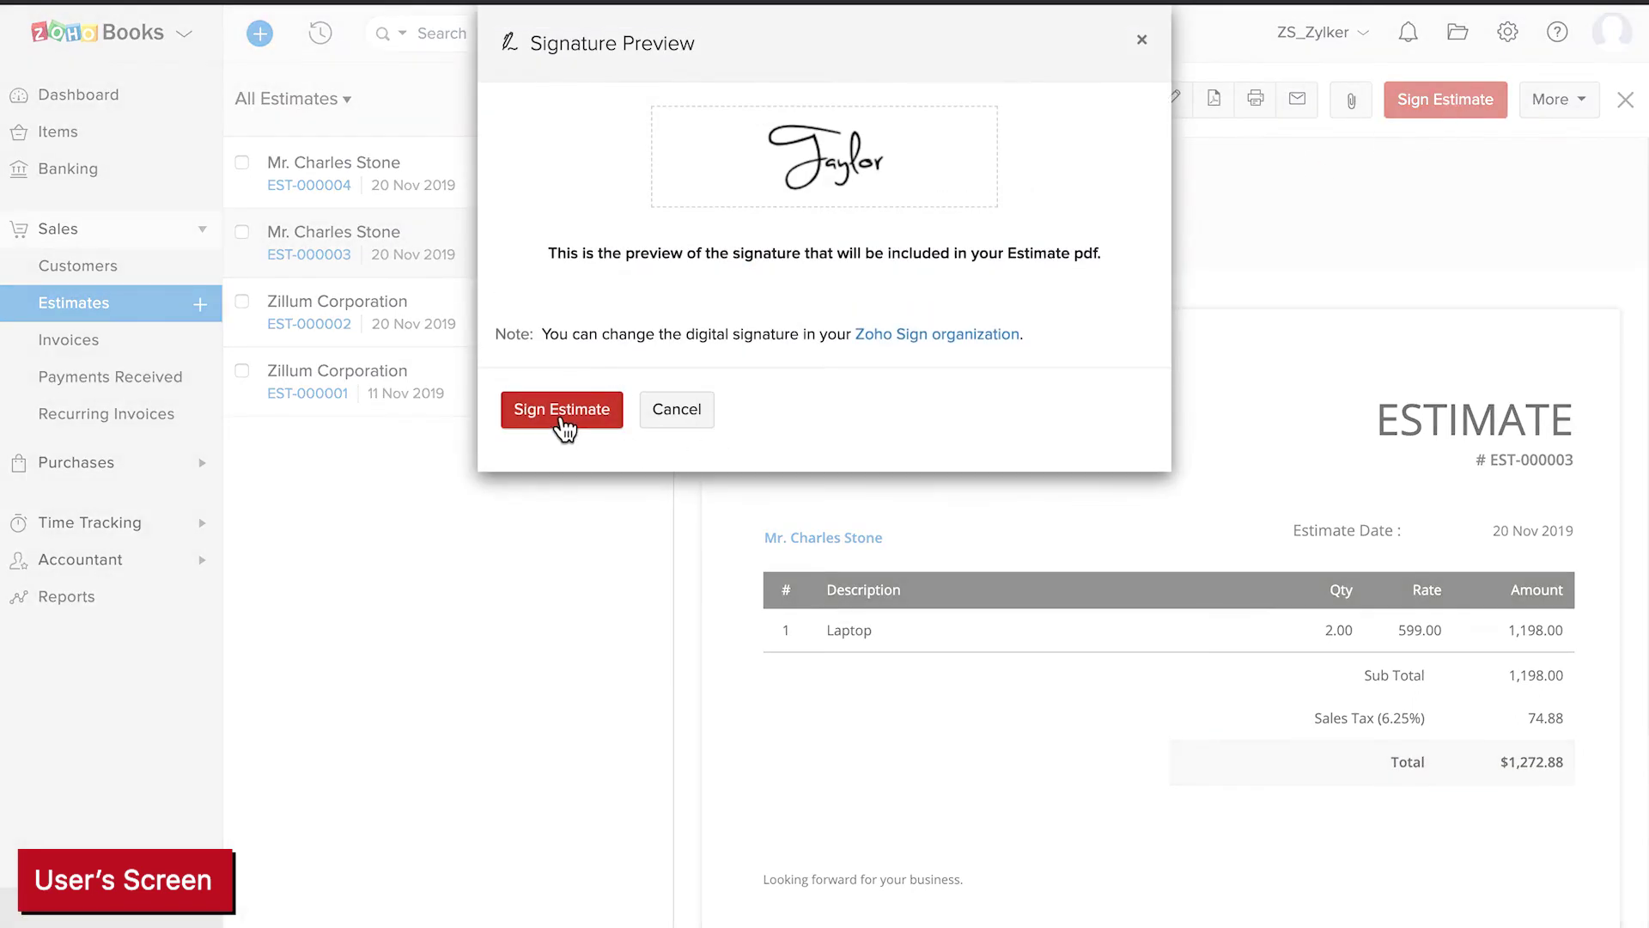
pyautogui.click(561, 417)
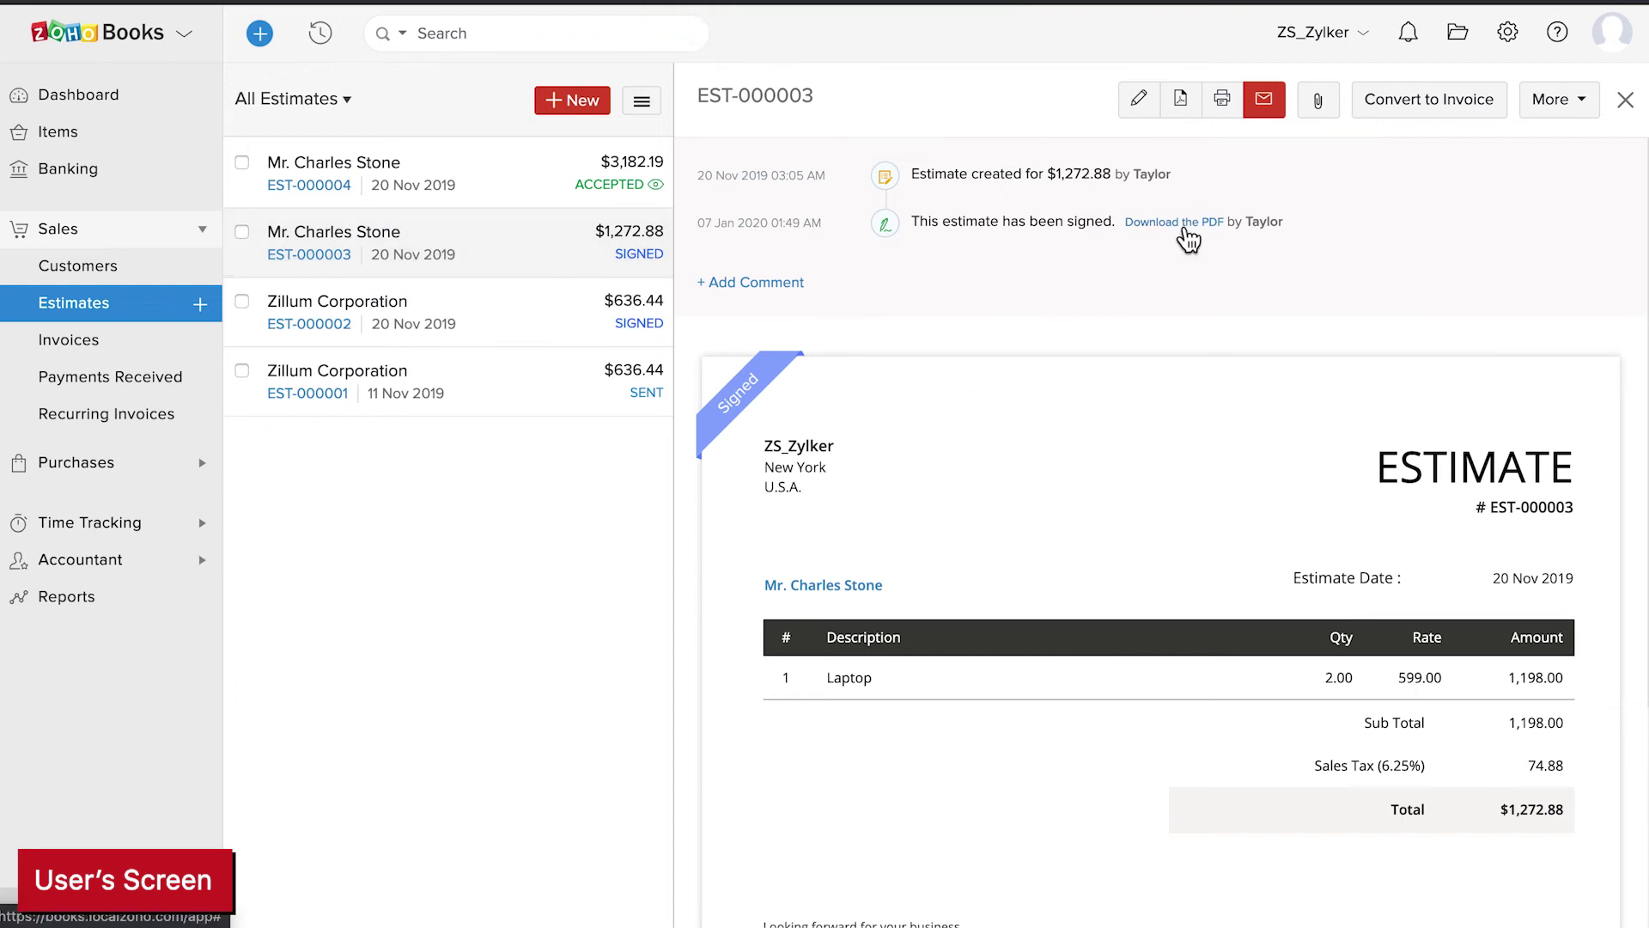
pyautogui.click(1182, 223)
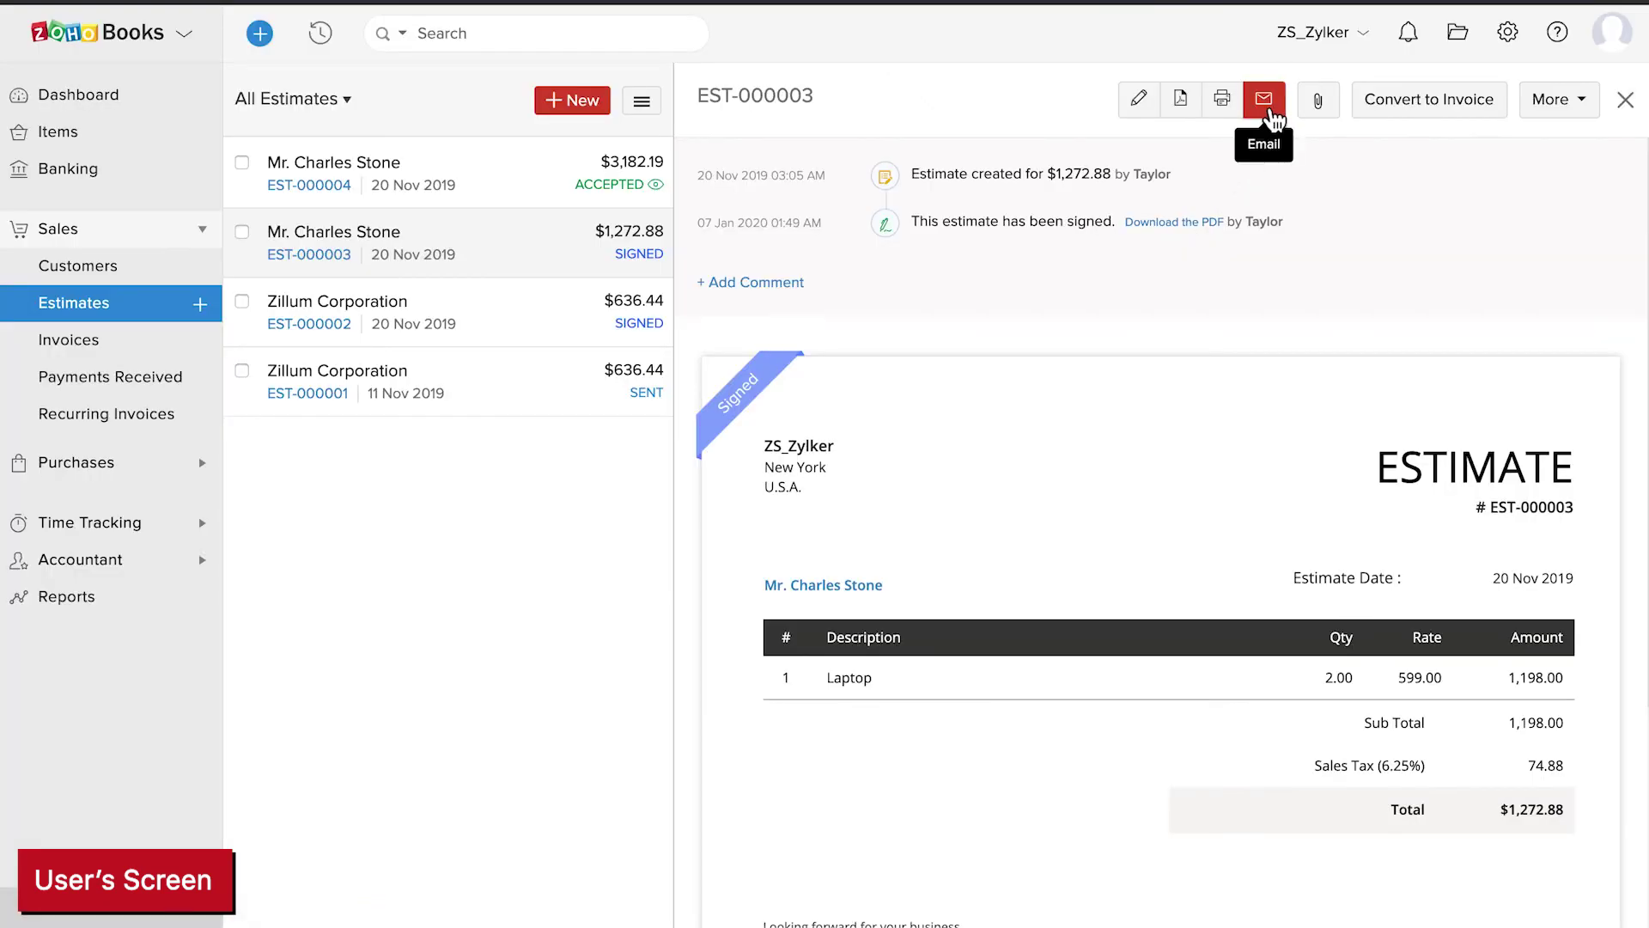
pyautogui.click(1273, 118)
pyautogui.scroll(-3, 1525, 364)
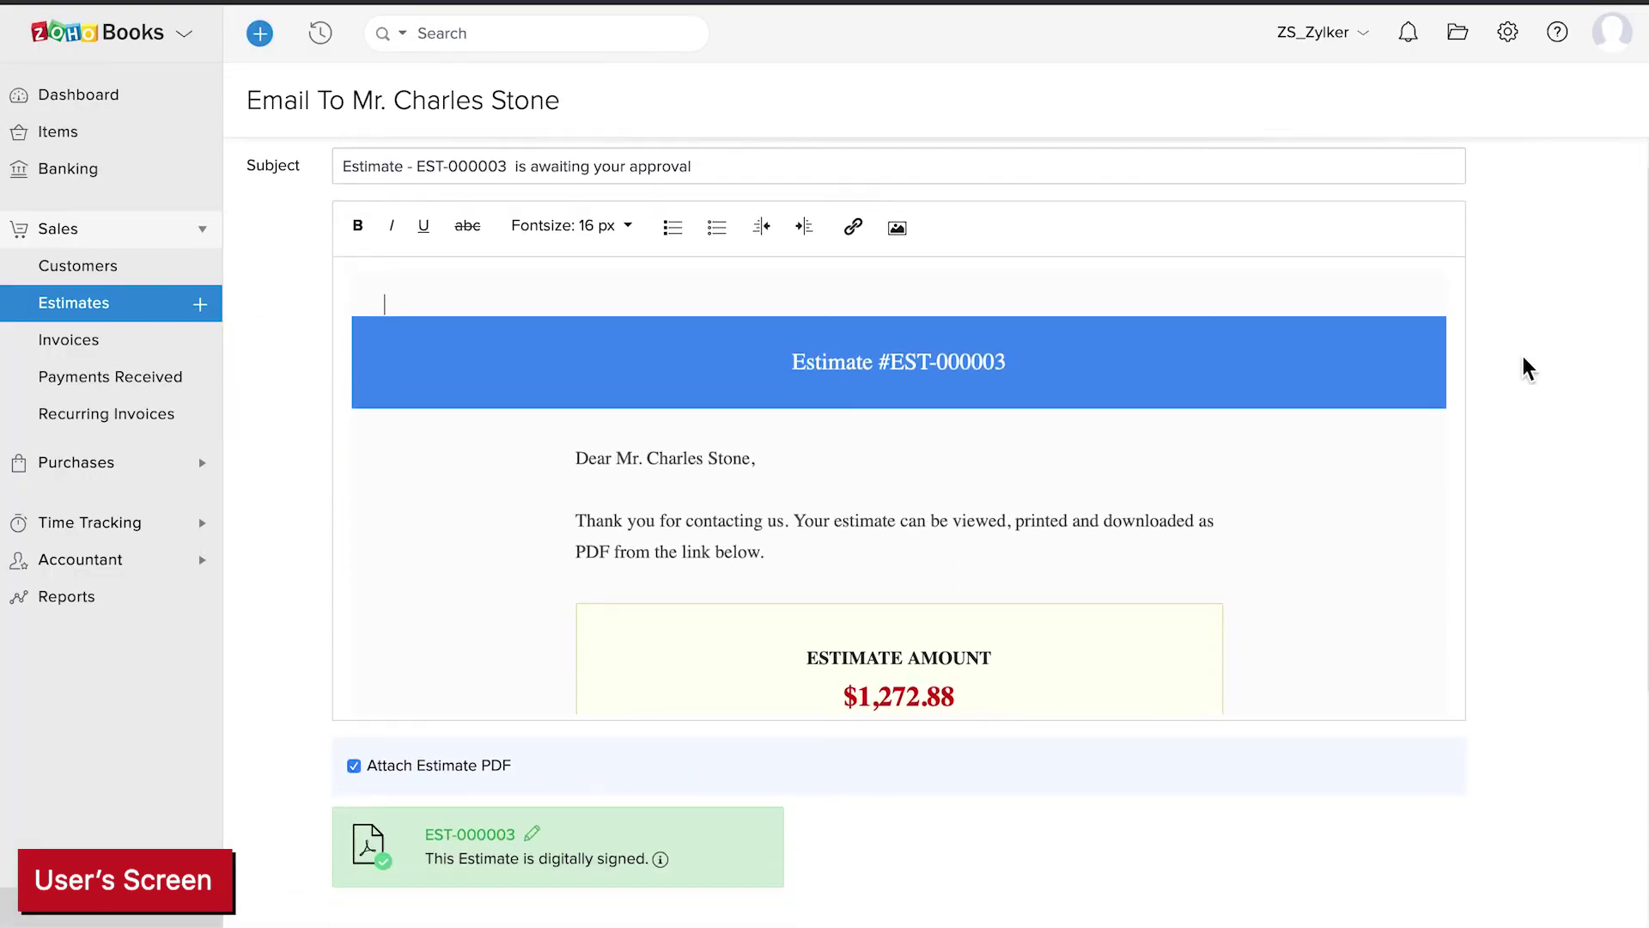
pyautogui.scroll(-3, 1524, 364)
pyautogui.scroll(-3, 1115, 453)
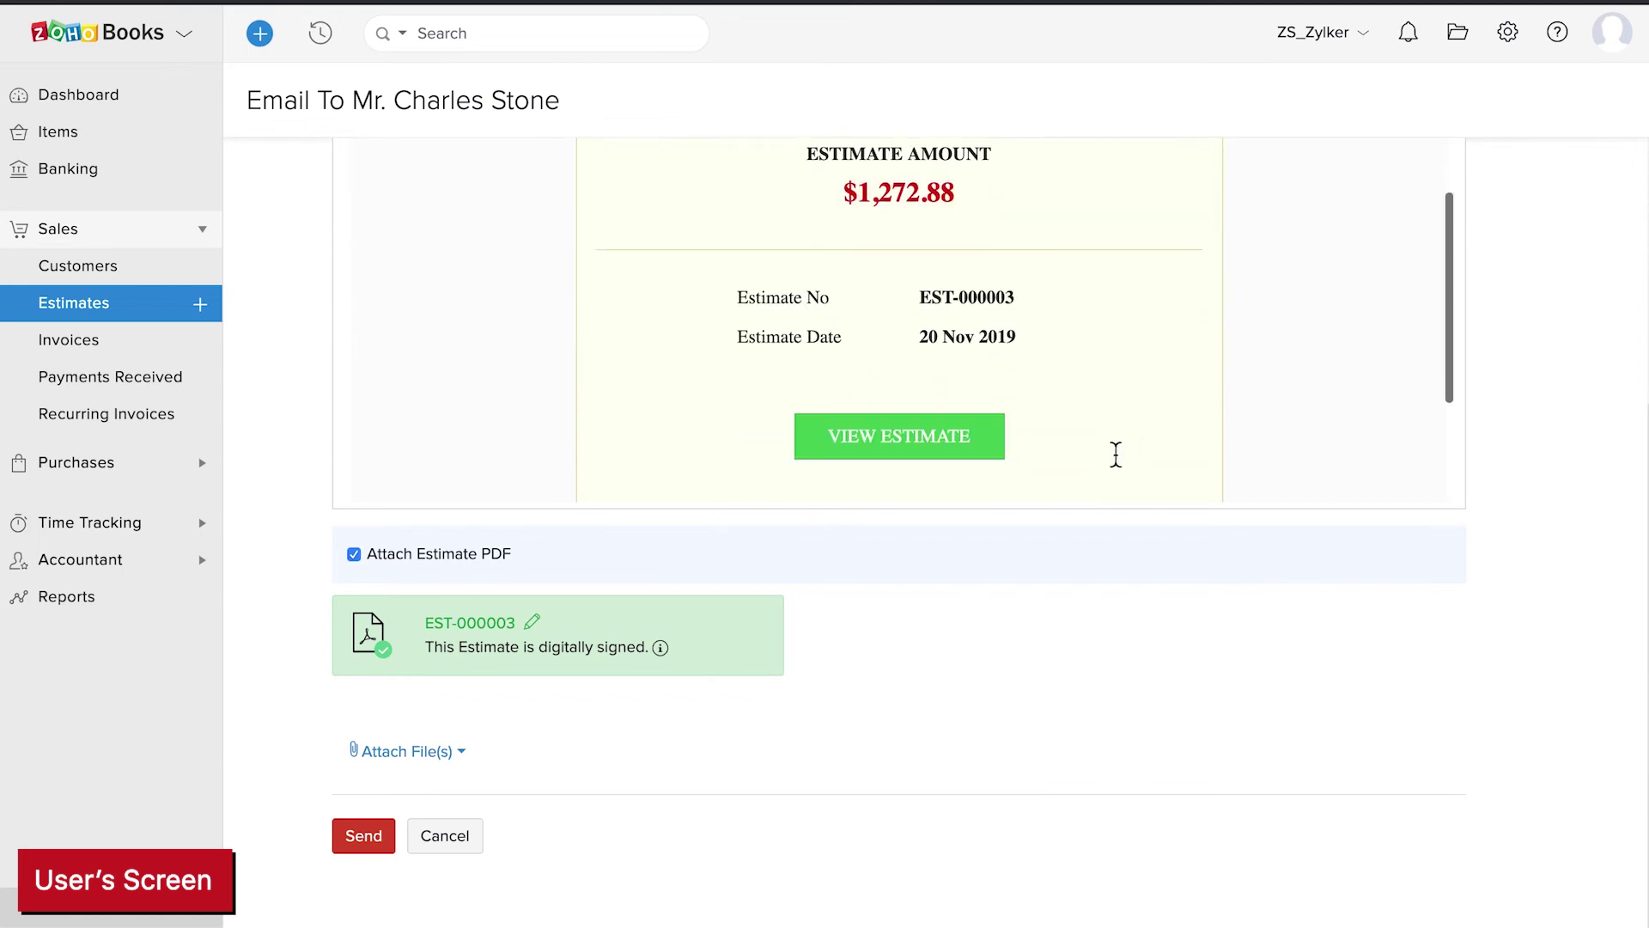
pyautogui.click(372, 843)
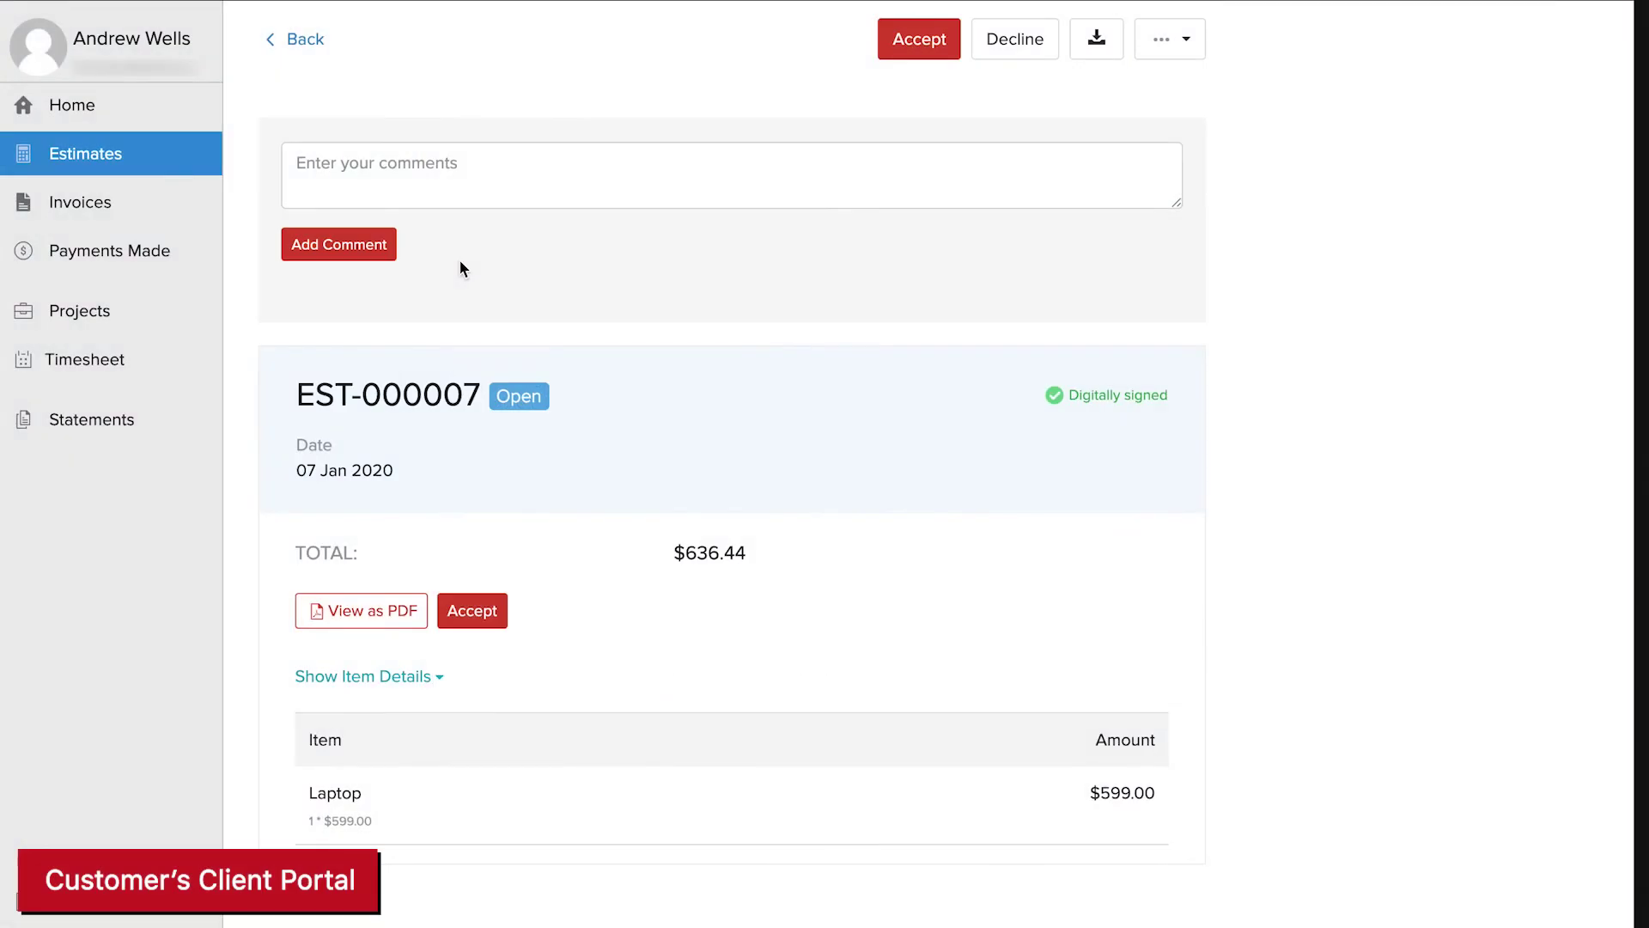
# - Accept estimate EST-000007 in the portal with a typed customer signature
pyautogui.click(917, 40)
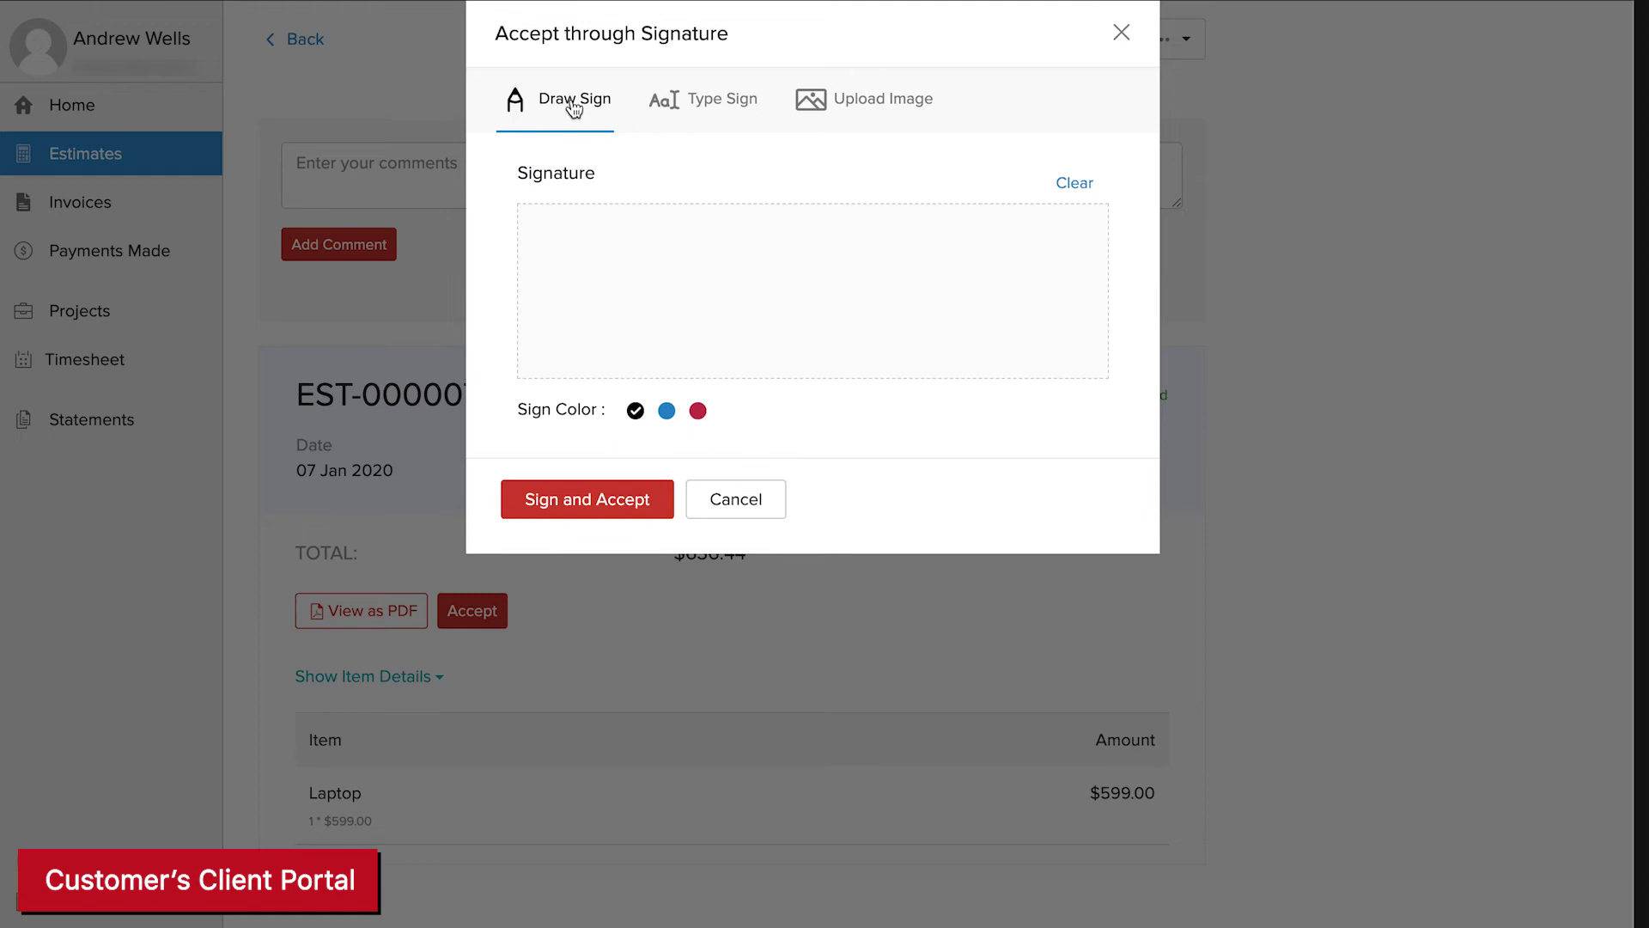
pyautogui.click(712, 110)
pyautogui.click(860, 102)
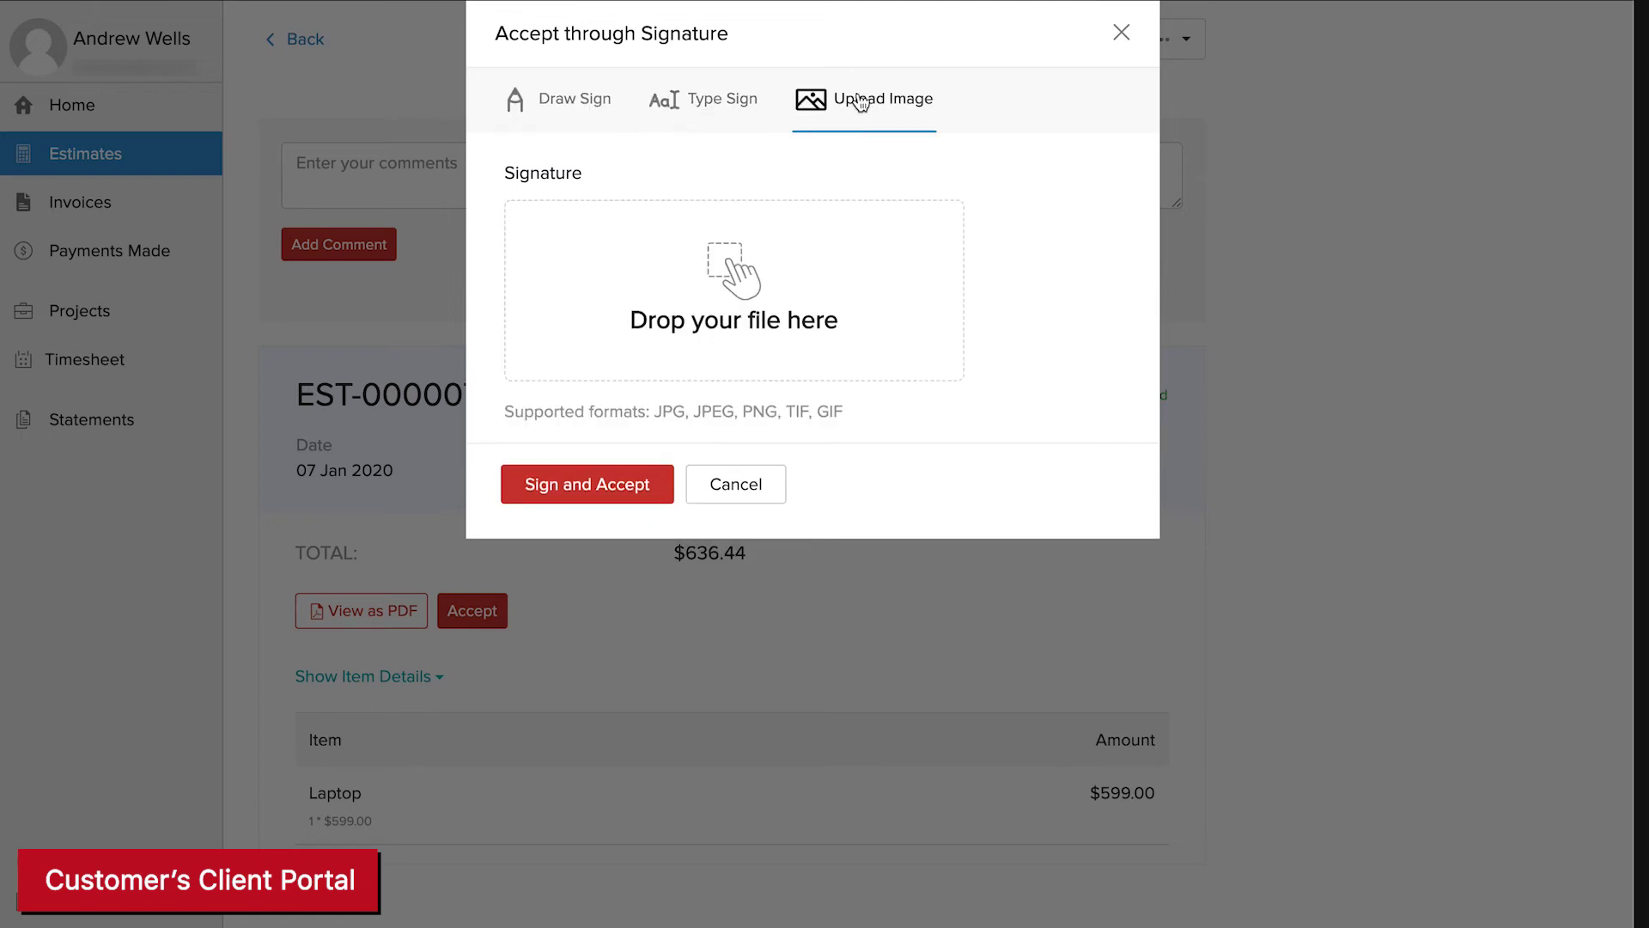
pyautogui.click(710, 110)
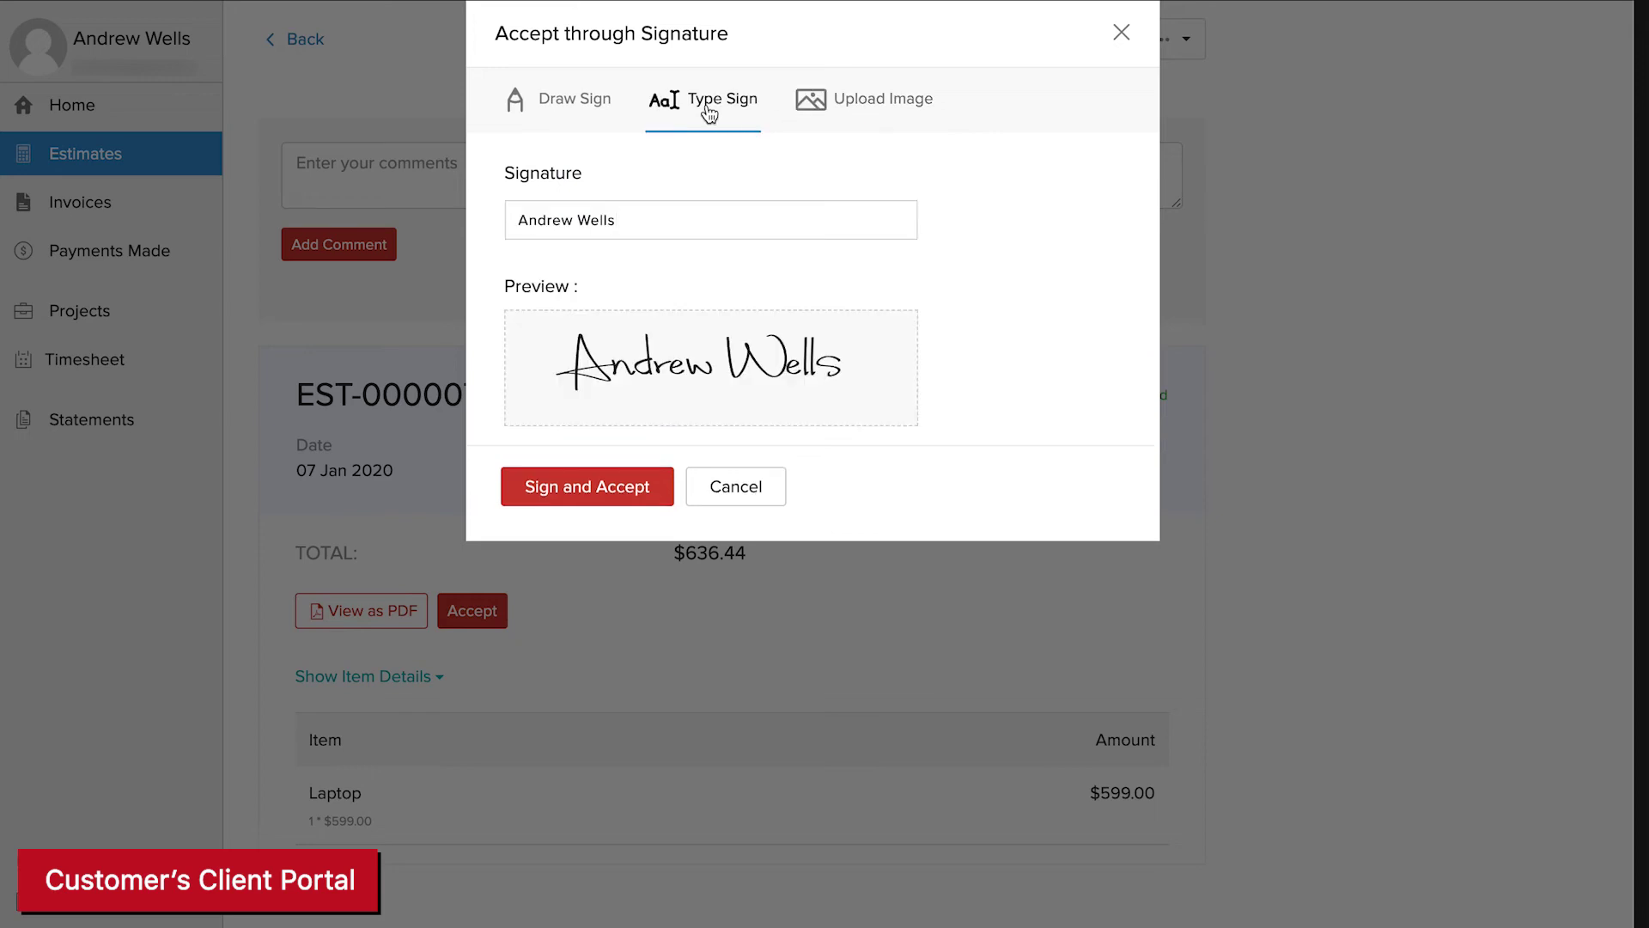
pyautogui.click(626, 489)
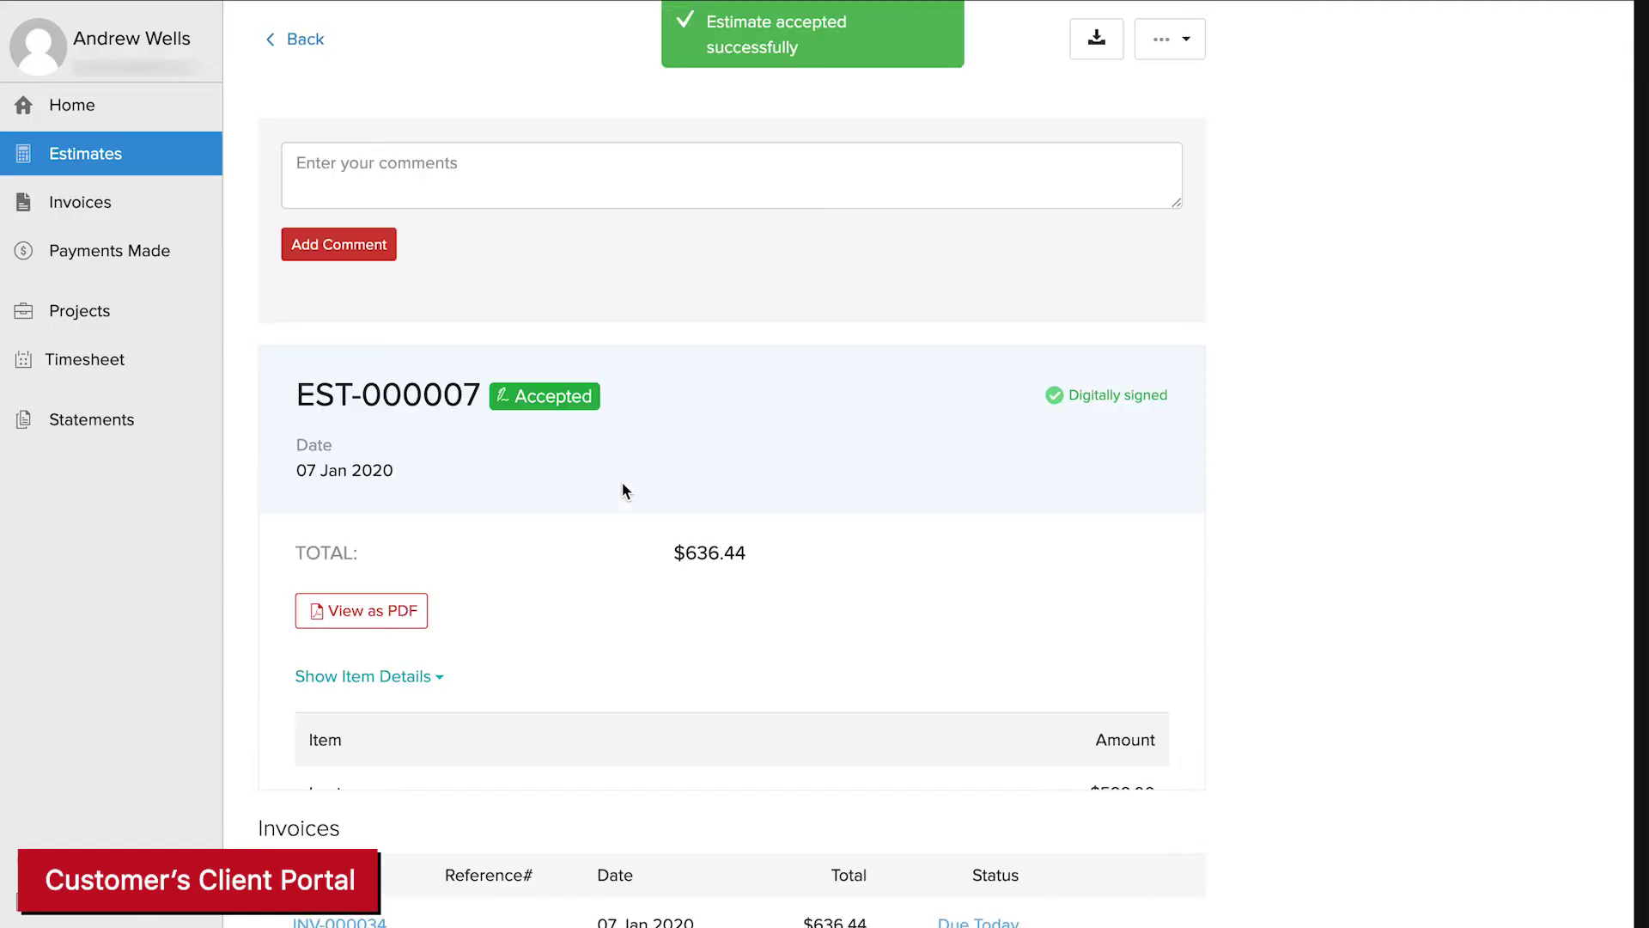
# - View the accepted estimate's PDF down to both signatures
pyautogui.click(403, 612)
pyautogui.scroll(-2, 596, 445)
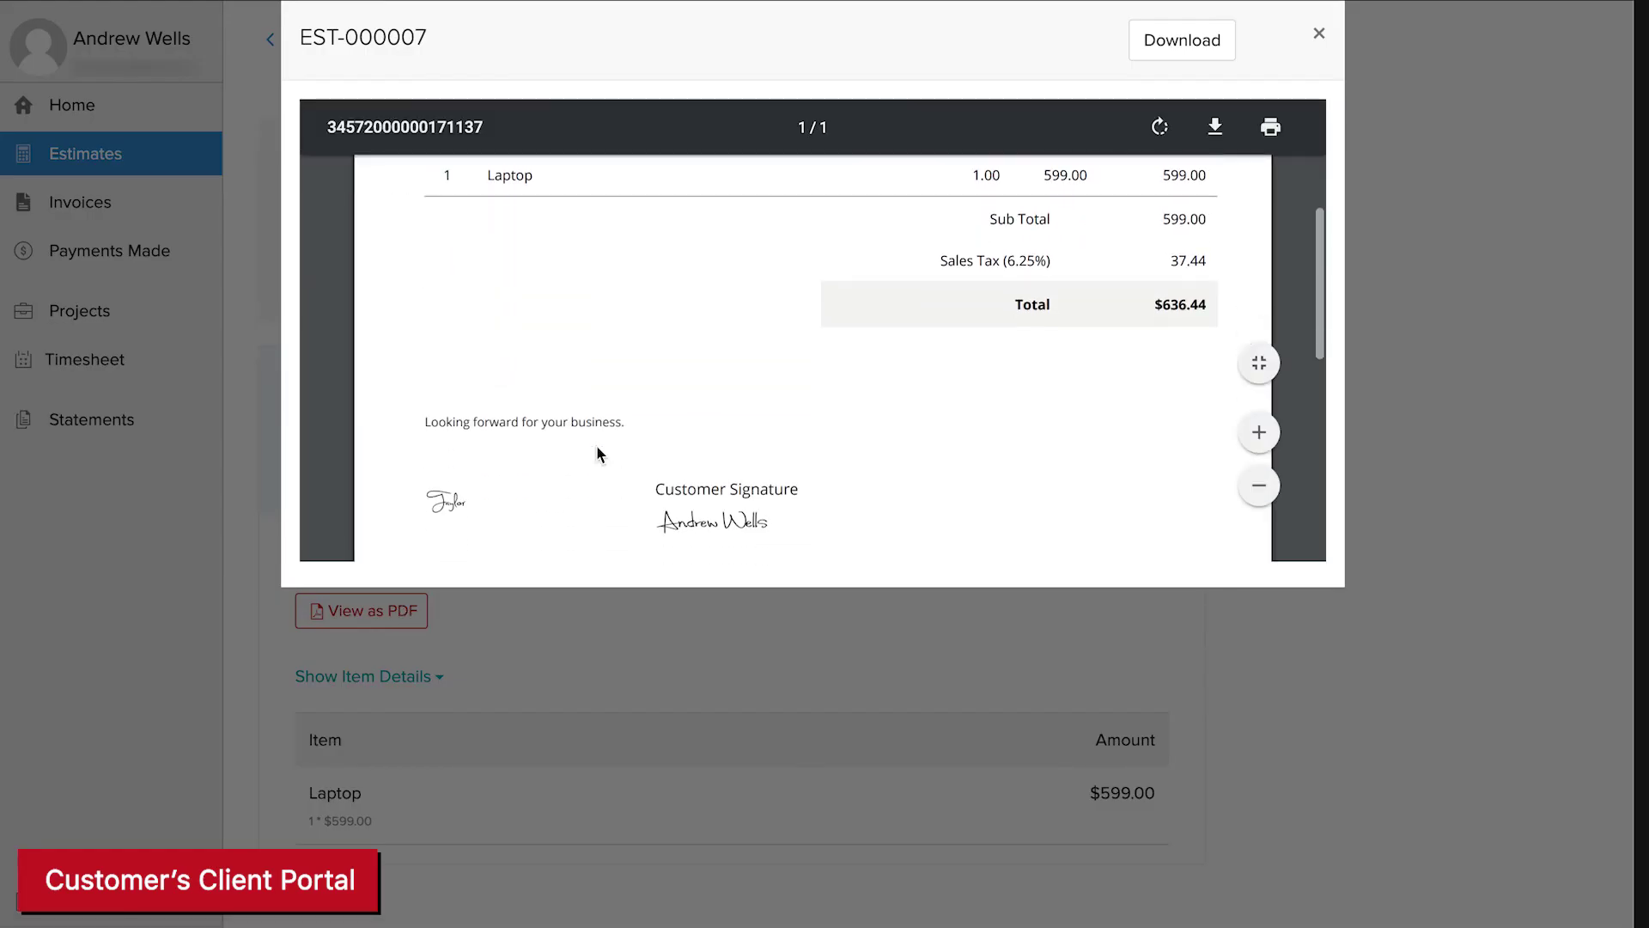
pyautogui.scroll(-2, 596, 445)
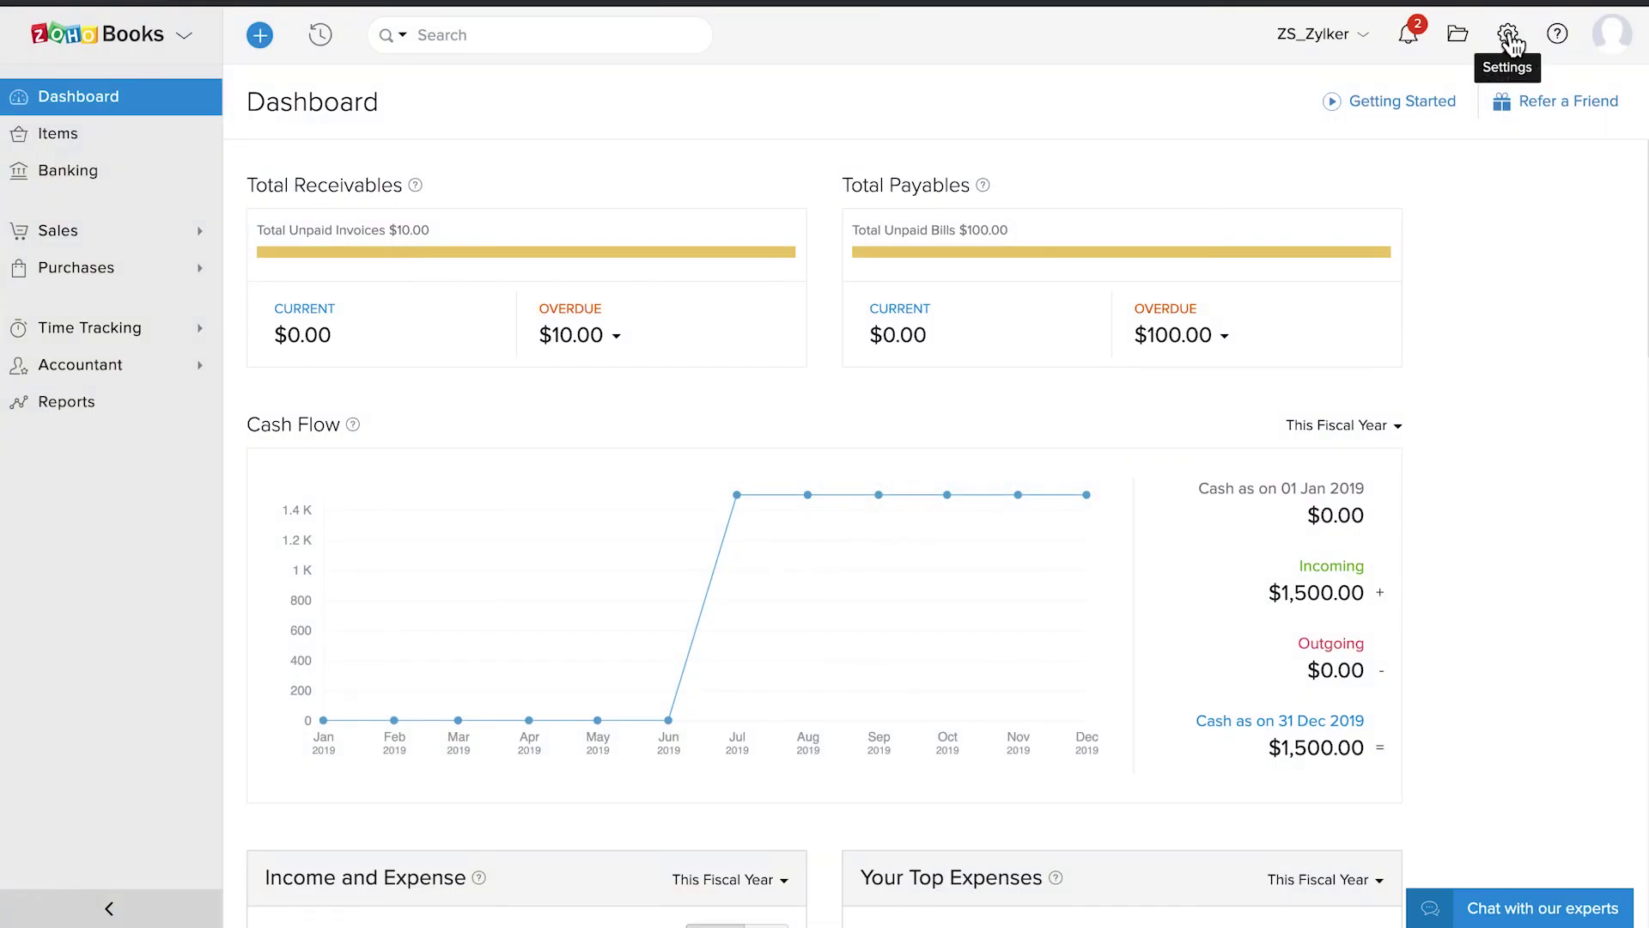
# - Delete the Zoho Sign integration from its details page under Settings > Integrations > Zoho Apps
pyautogui.click(1510, 39)
pyautogui.scroll(-2, 1419, 602)
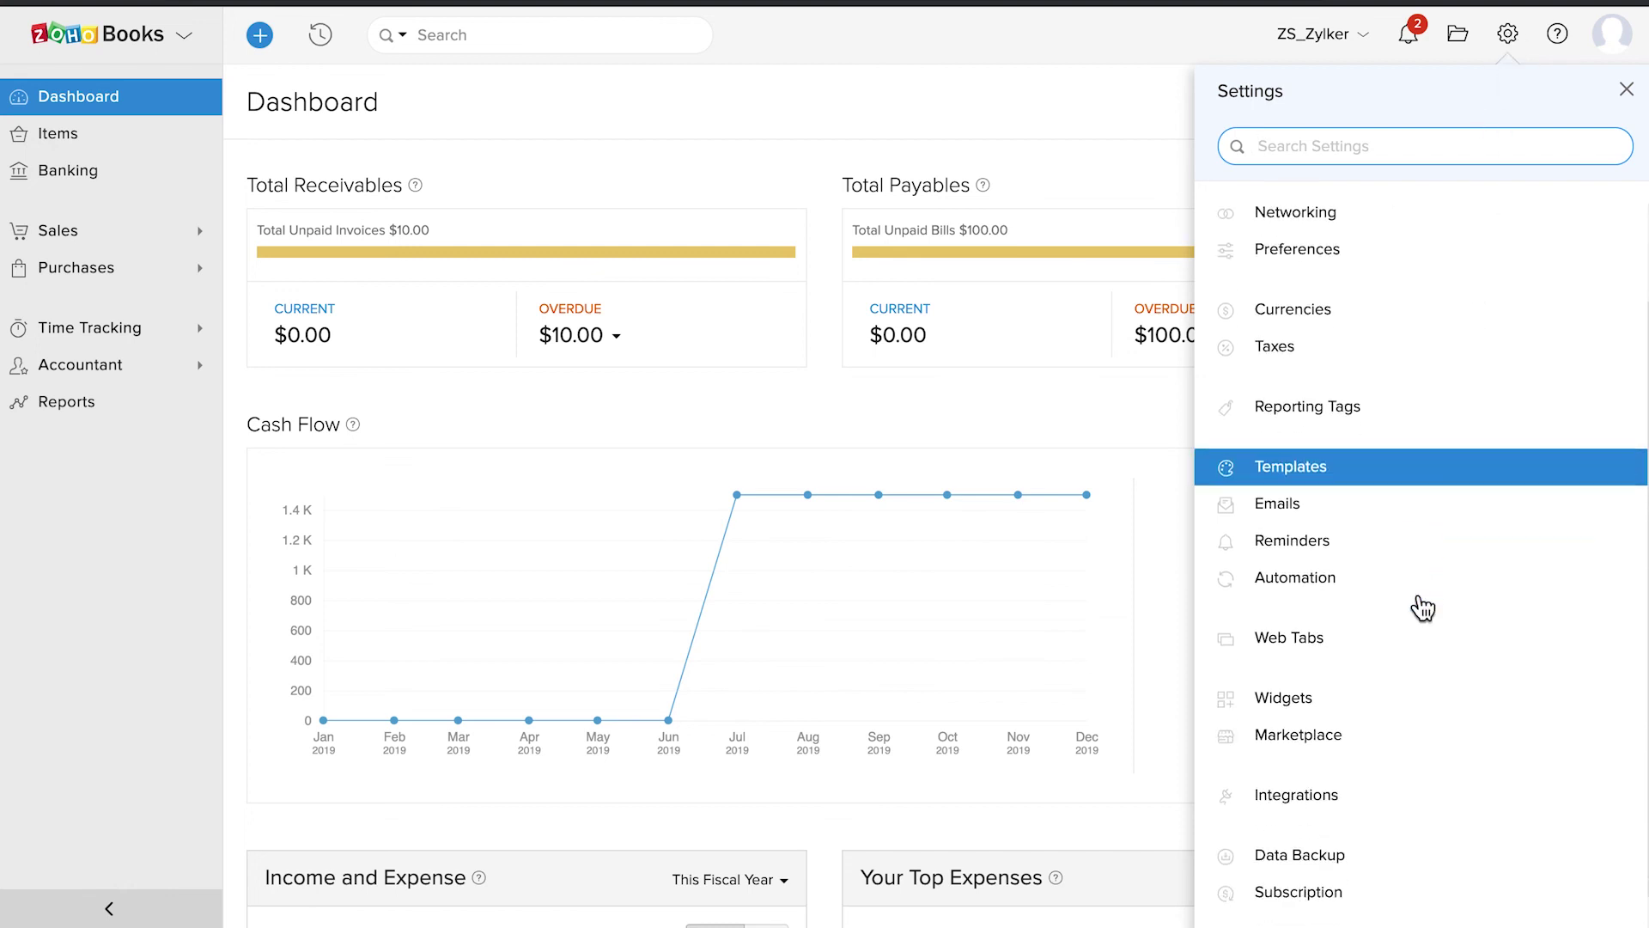
pyautogui.scroll(-1, 1417, 627)
pyautogui.click(1372, 759)
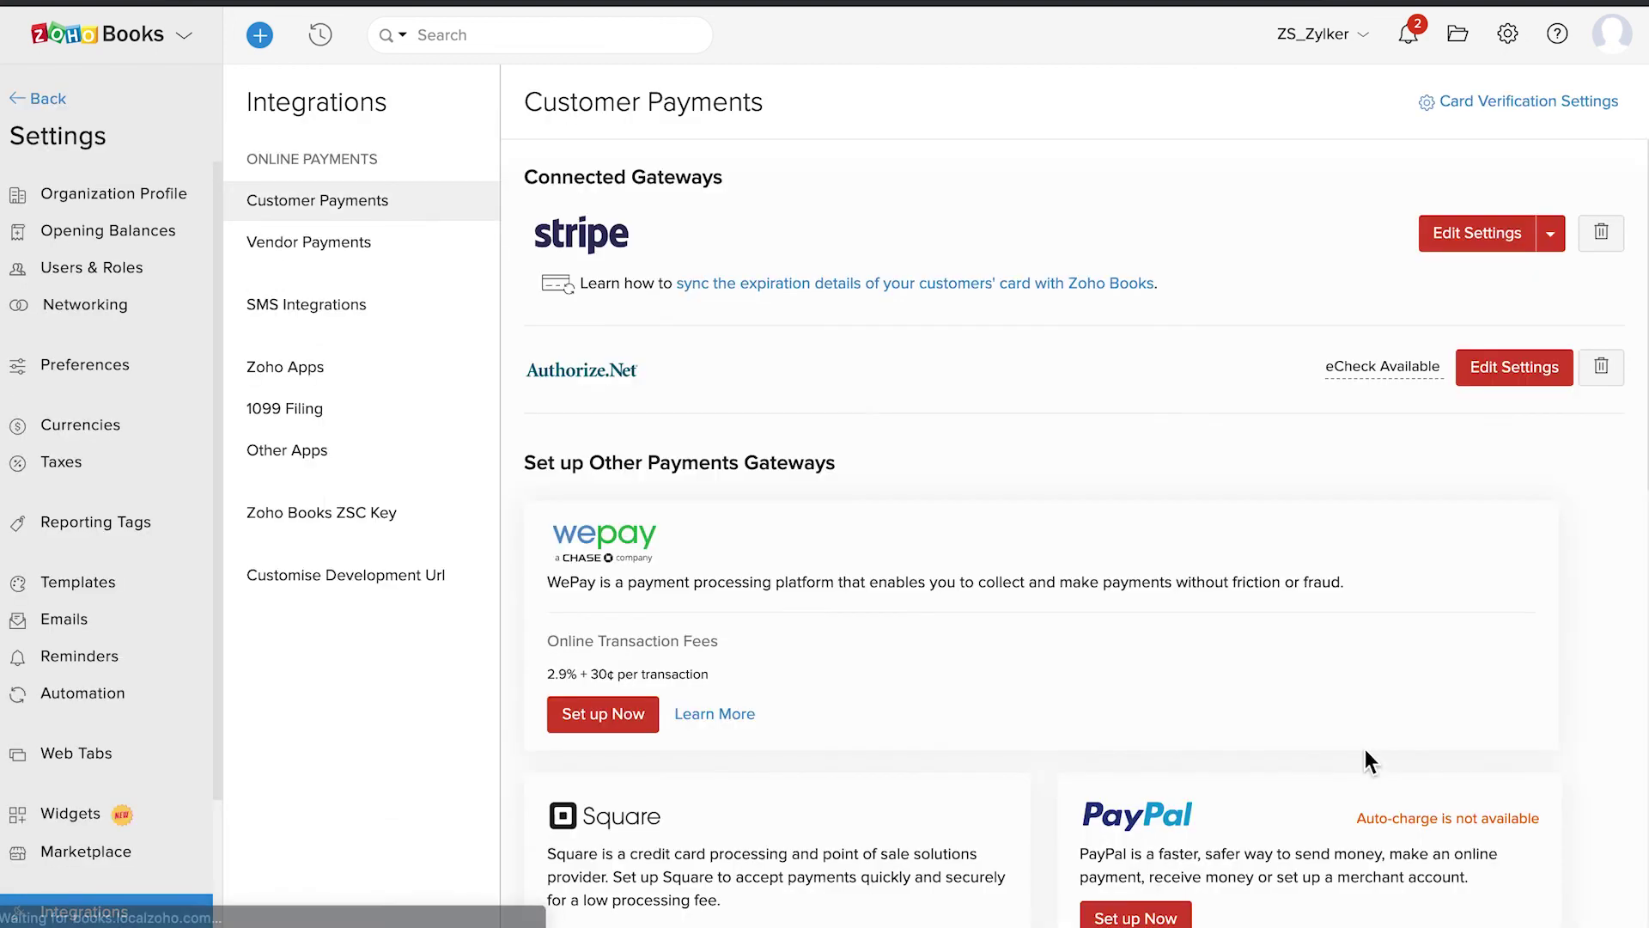
pyautogui.click(351, 371)
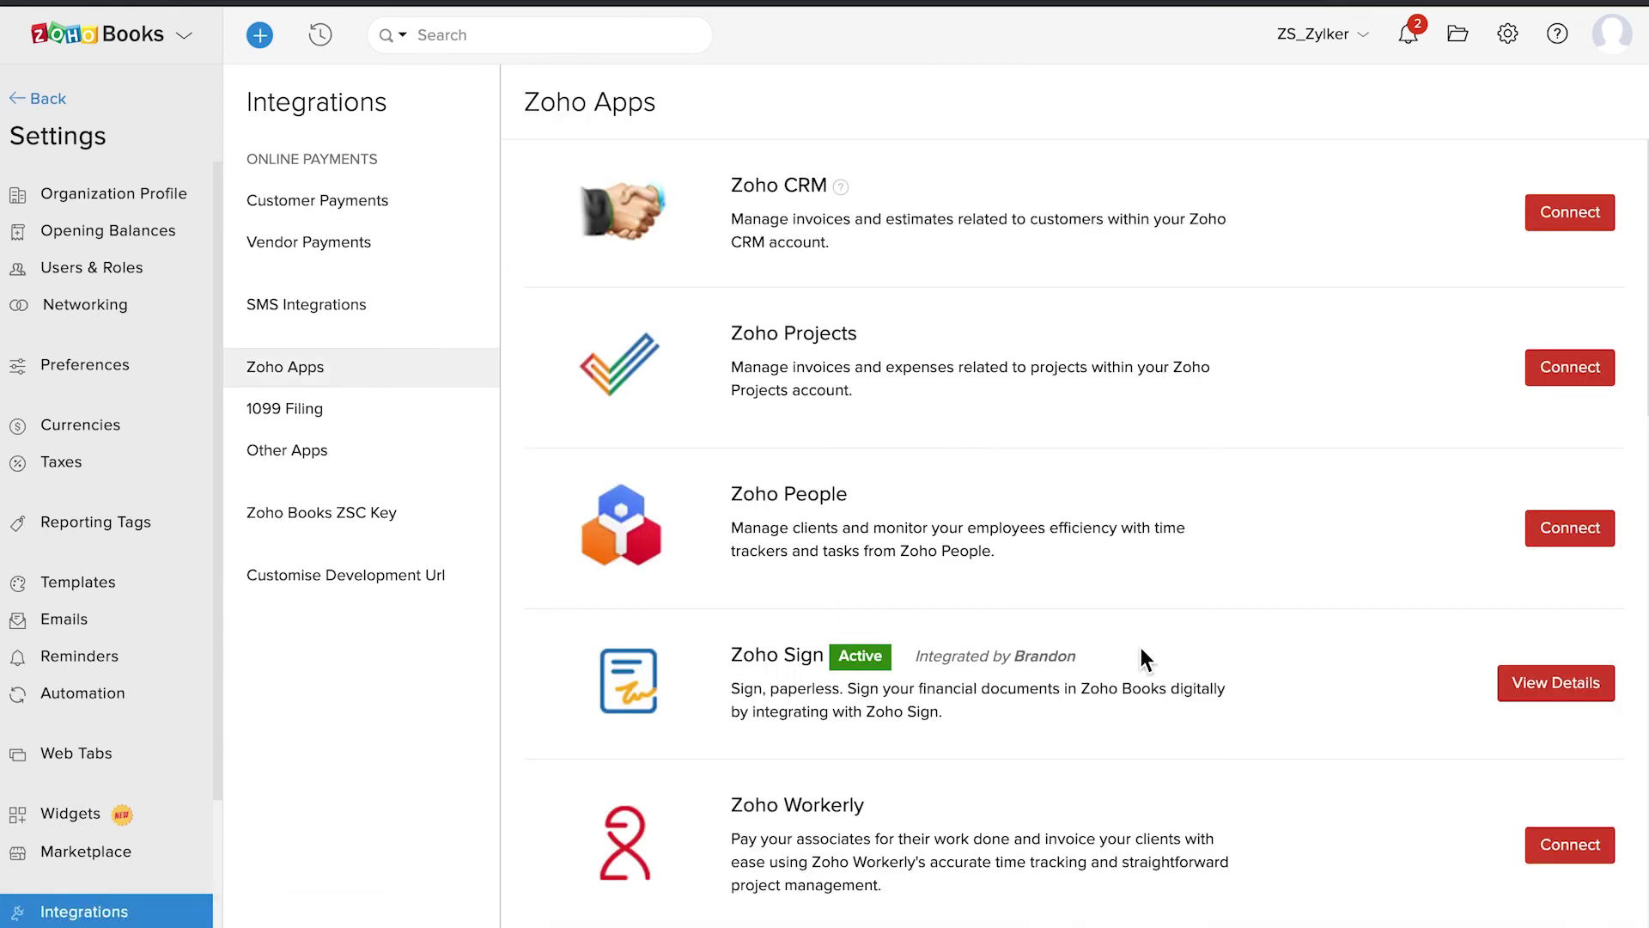
pyautogui.click(1542, 696)
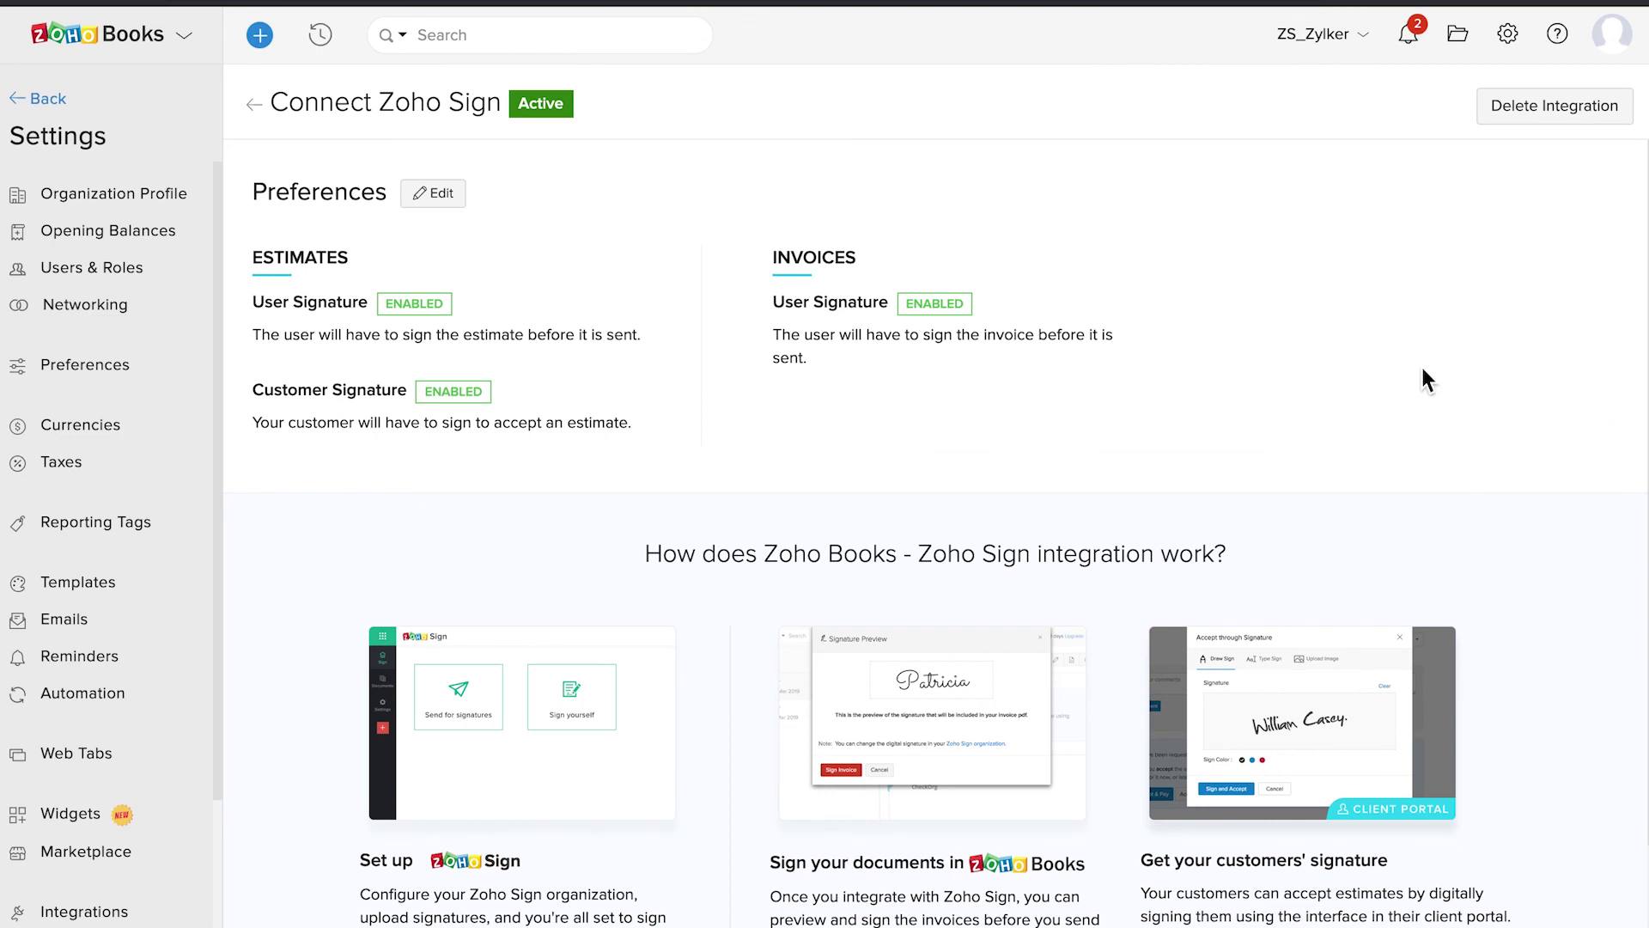
pyautogui.click(1547, 116)
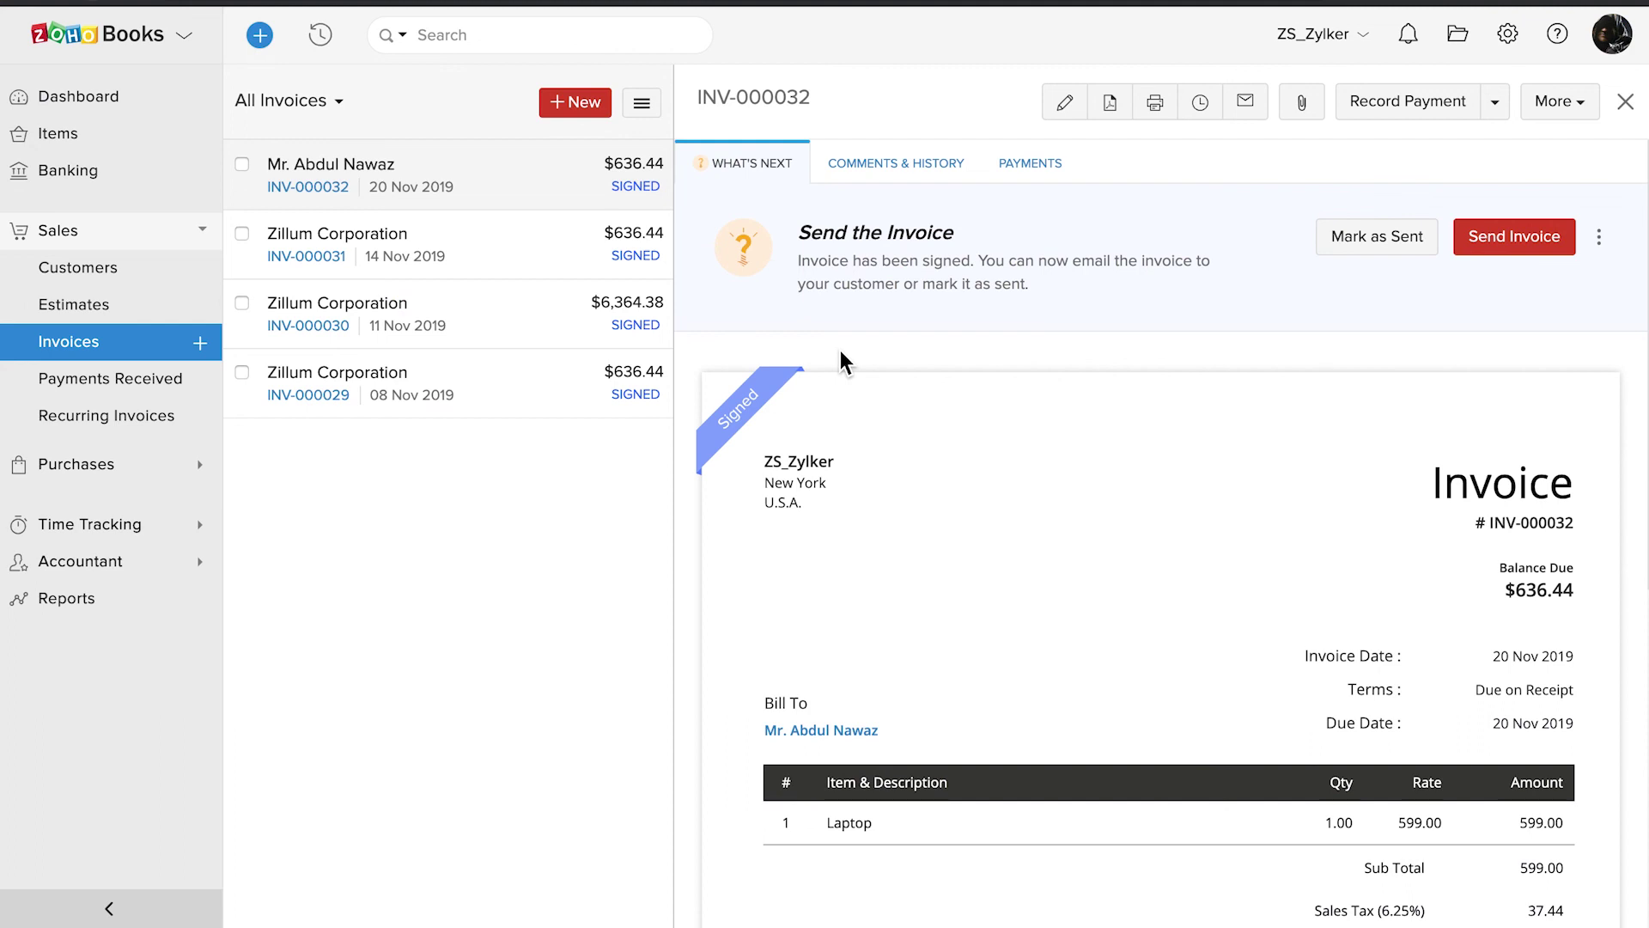
# - Open INV-000032's signed PDF from its history and scroll to Brandon's authorized signature
pyautogui.click(933, 160)
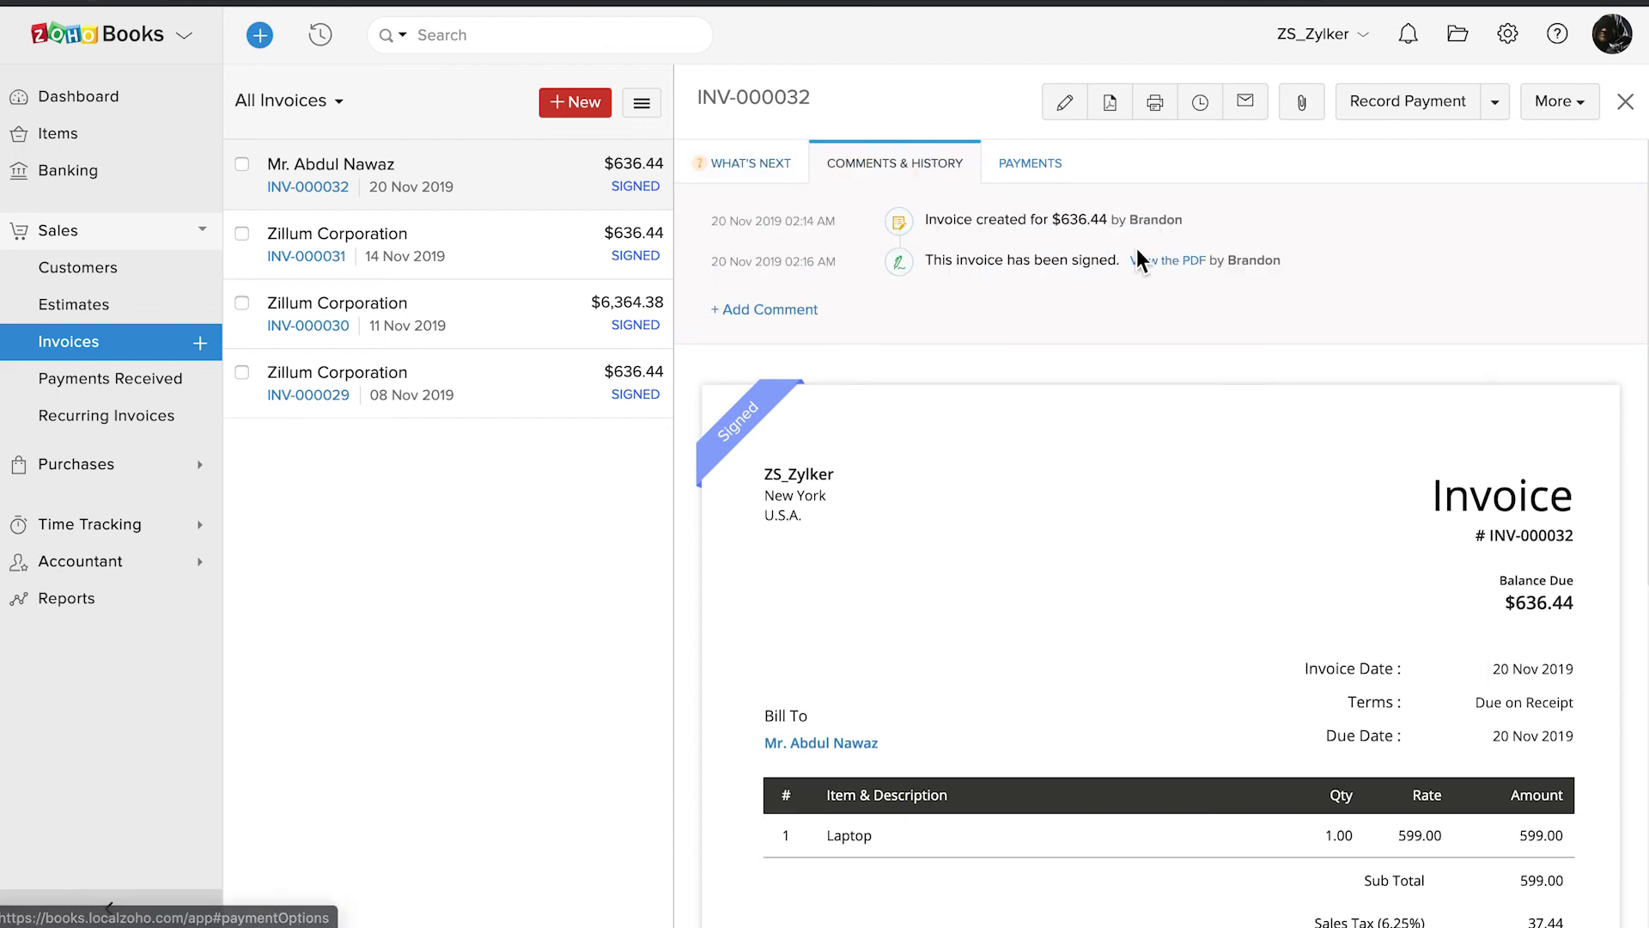
pyautogui.click(1172, 263)
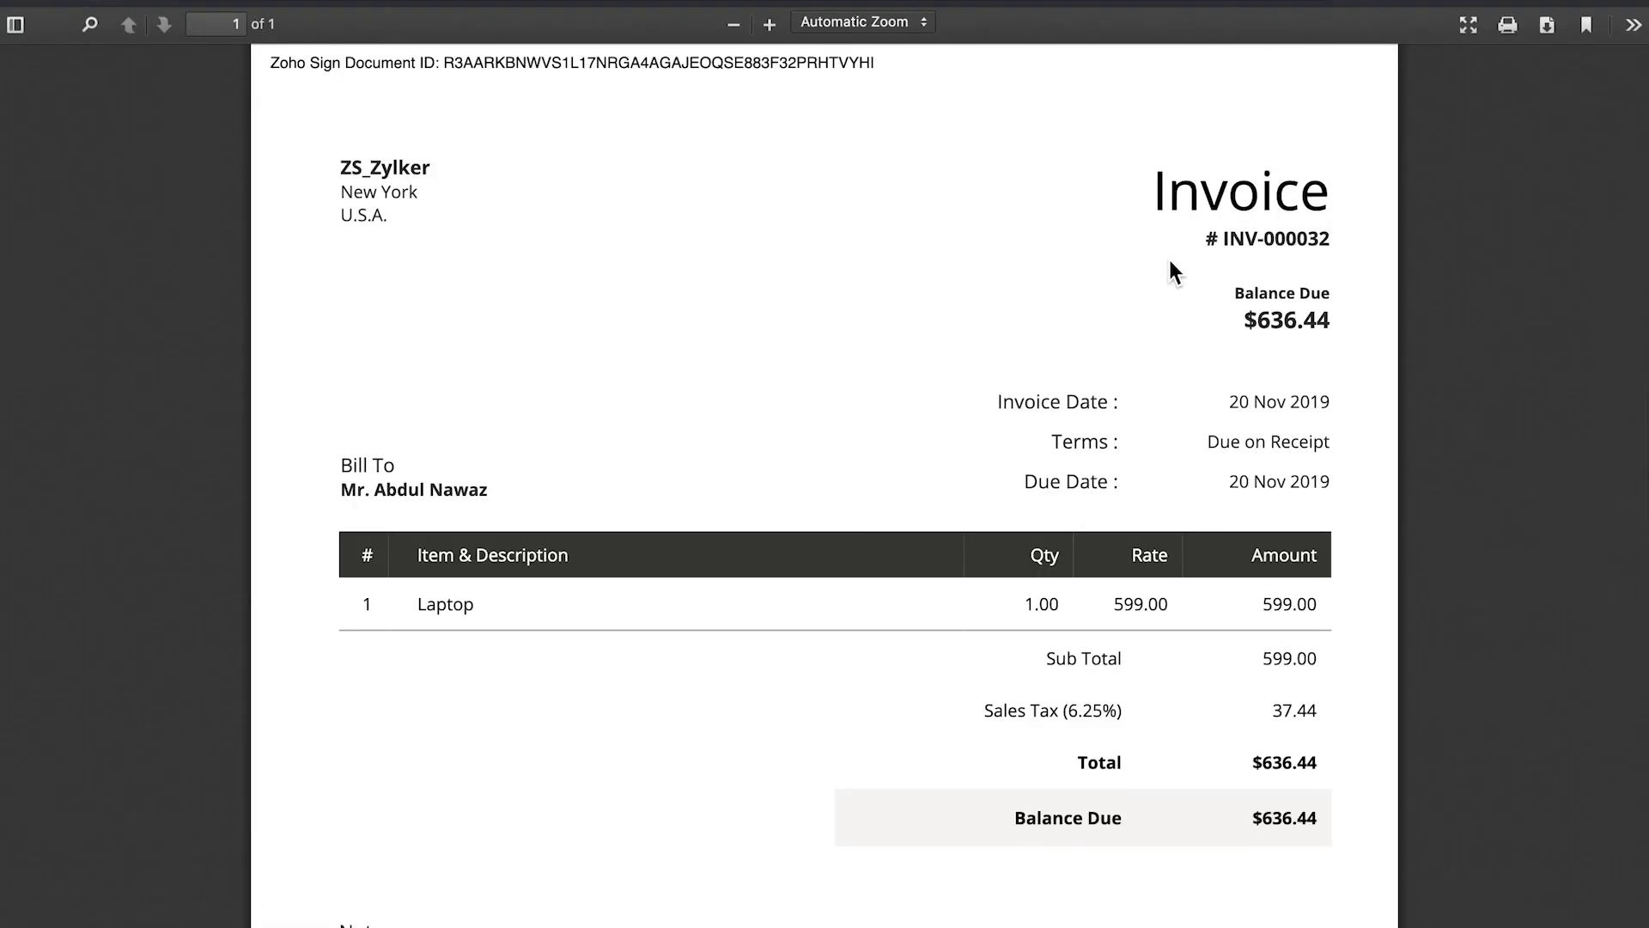
pyautogui.scroll(-5, 1174, 274)
pyautogui.scroll(-2, 1174, 274)
pyautogui.scroll(-1, 1172, 266)
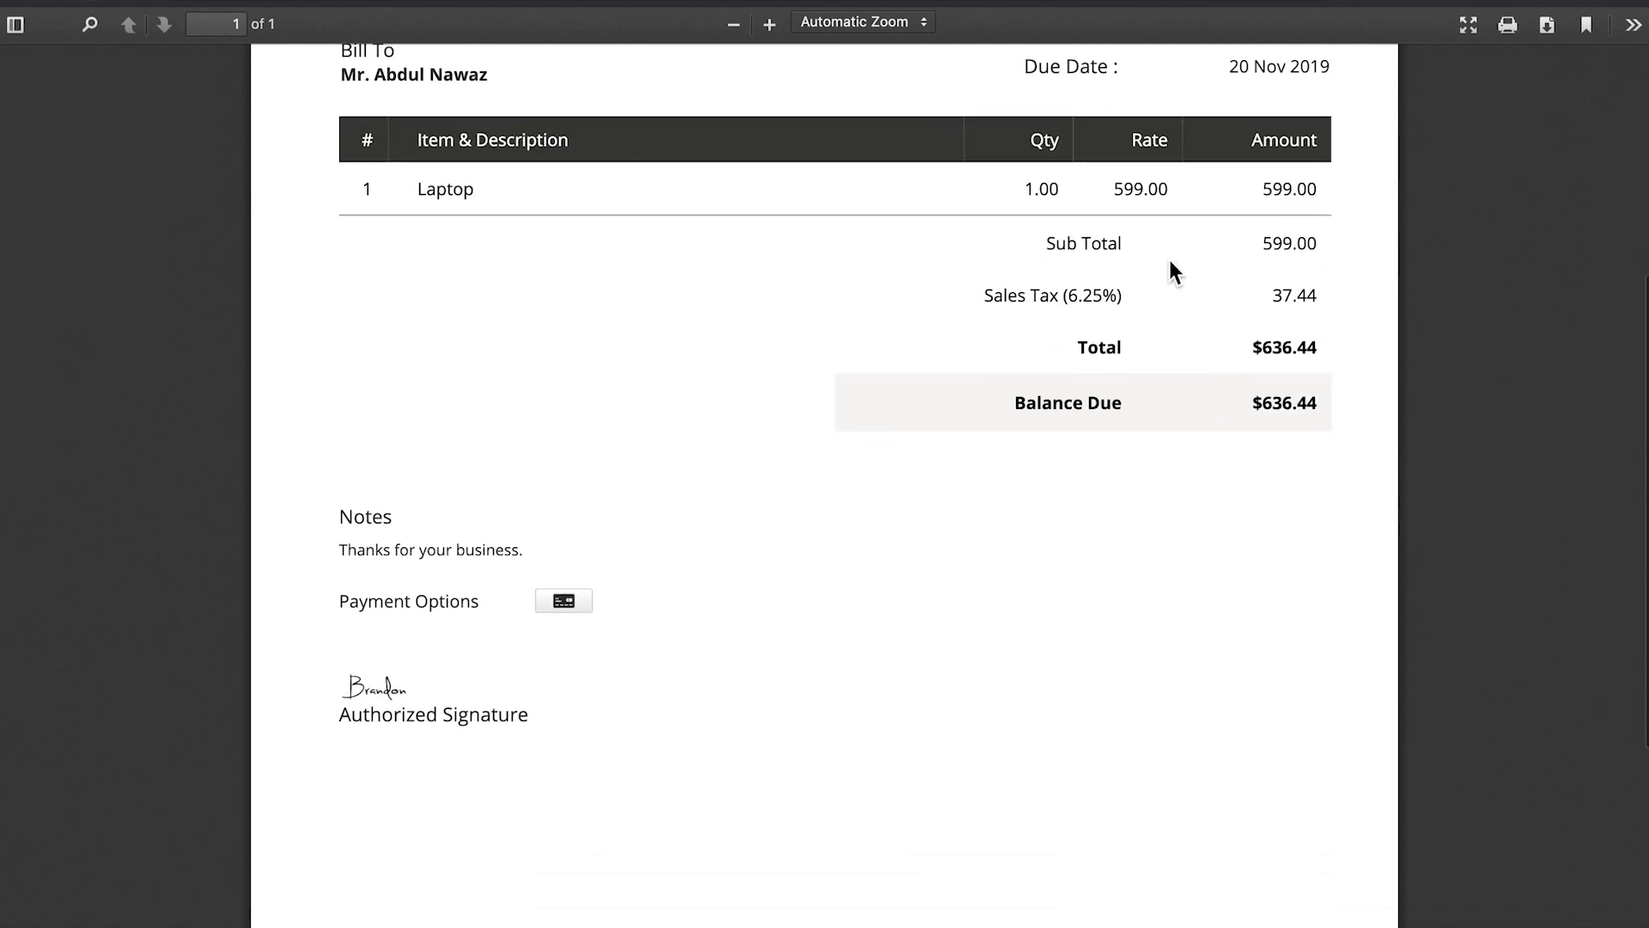